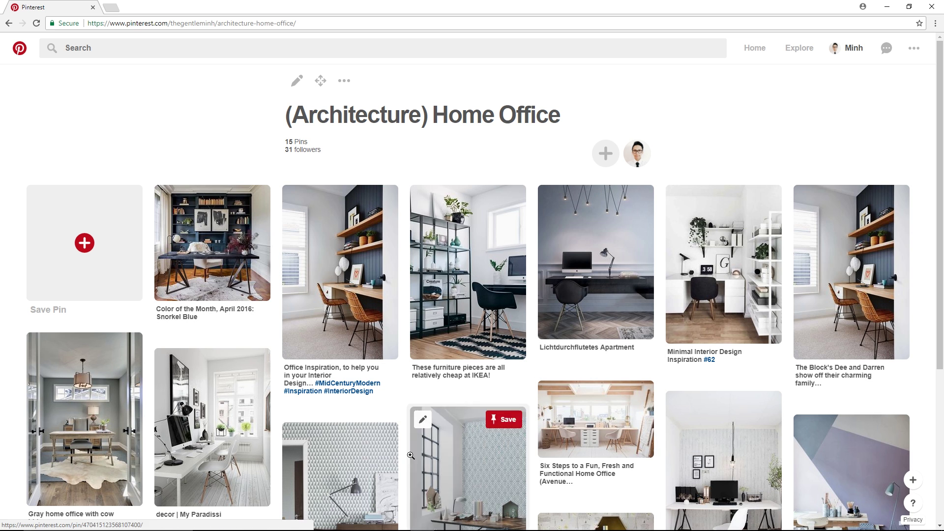
- Browse the (Architecture) Home Office board and the IKEA shelf pin for home office ideas
scroll(167, 441, down, 4)
scroll(167, 440, up, 4)
click(417, 347)
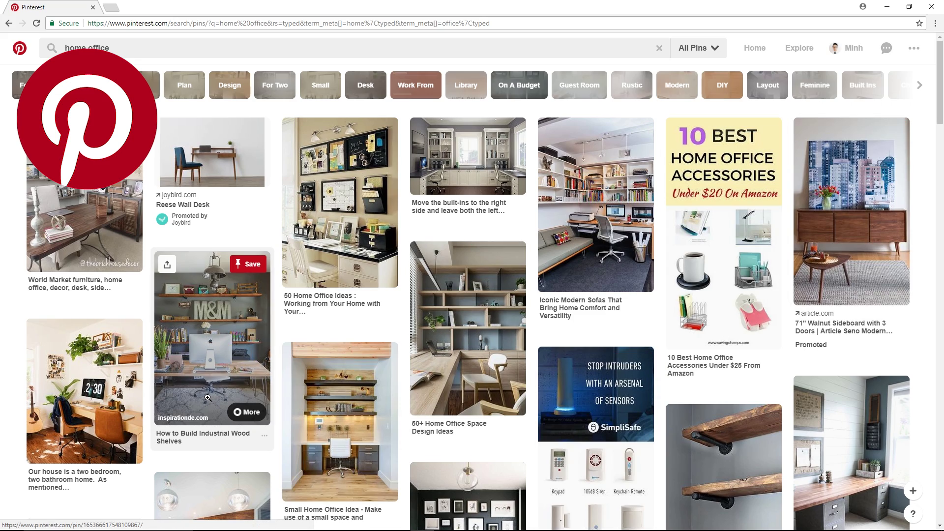
scroll(207, 398, down, 3)
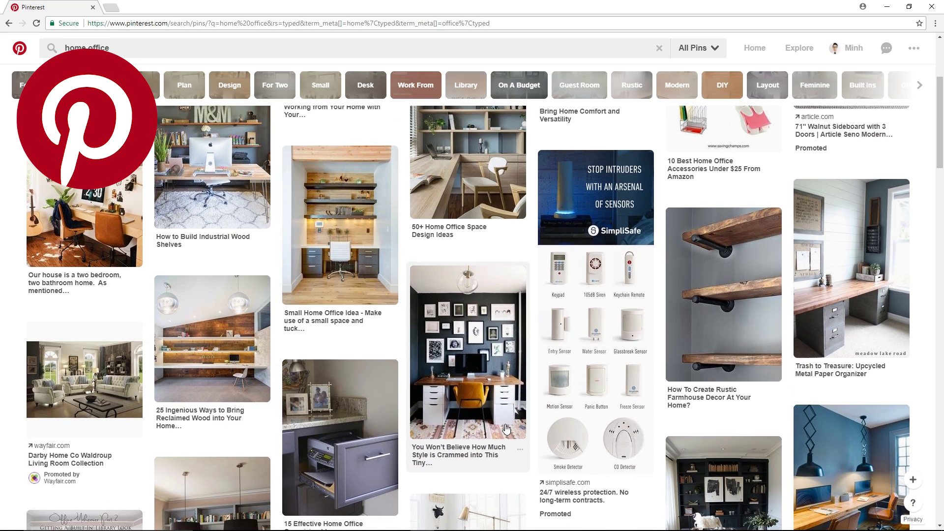
scroll(495, 458, down, 5)
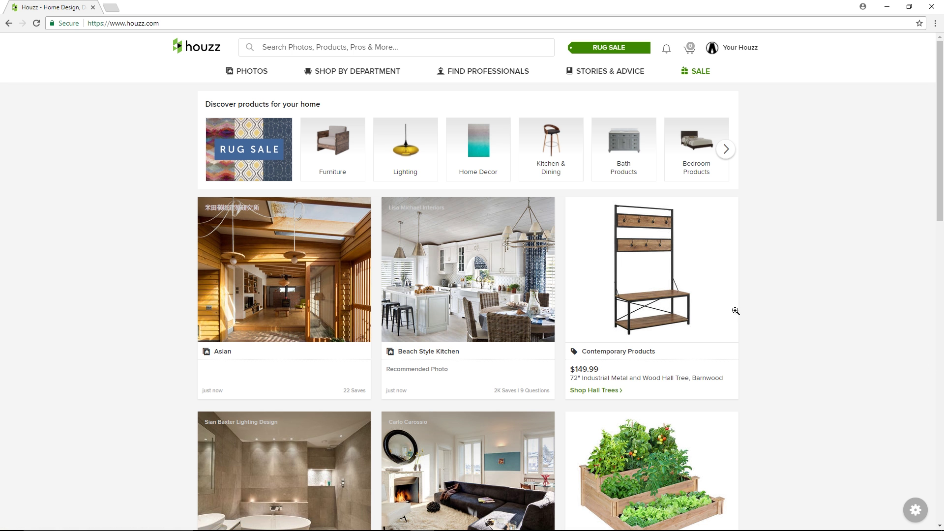
- Open the desk nook photo from page 2 of Houzz Home Office photos and start saving it to an ideabook
mouse_move(252, 74)
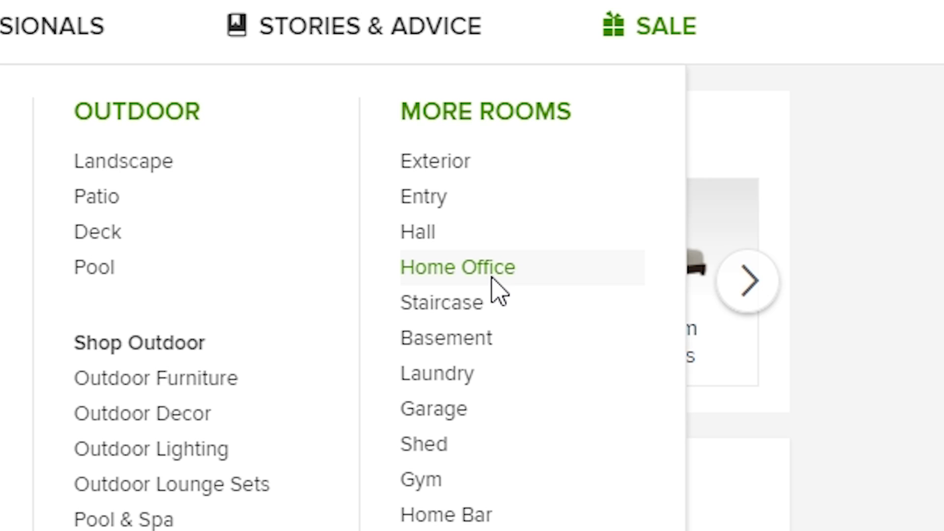
click(493, 281)
scroll(580, 302, down, 15)
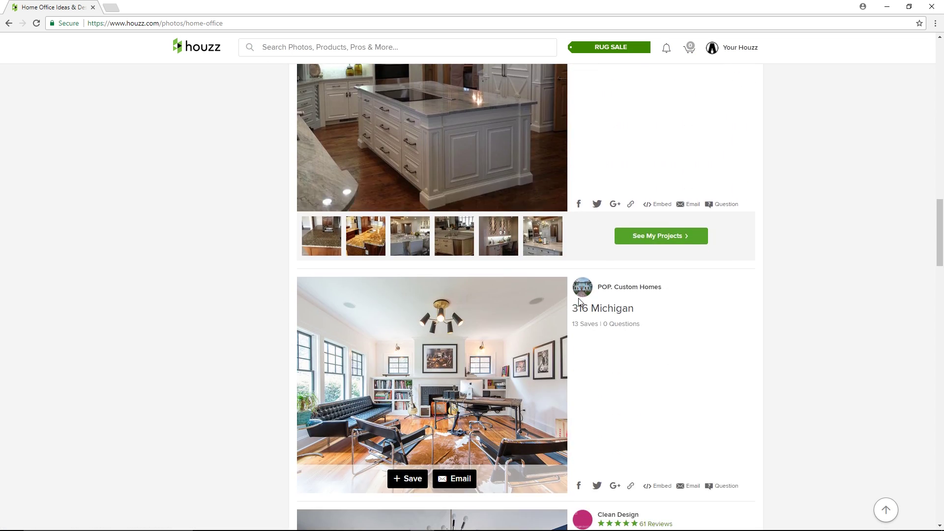
scroll(579, 301, down, 20)
click(597, 489)
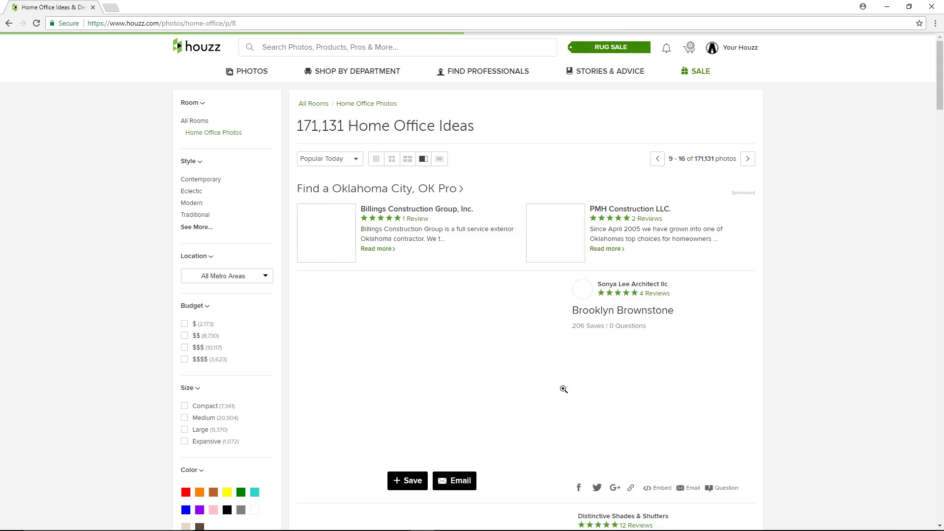
click(414, 389)
click(301, 505)
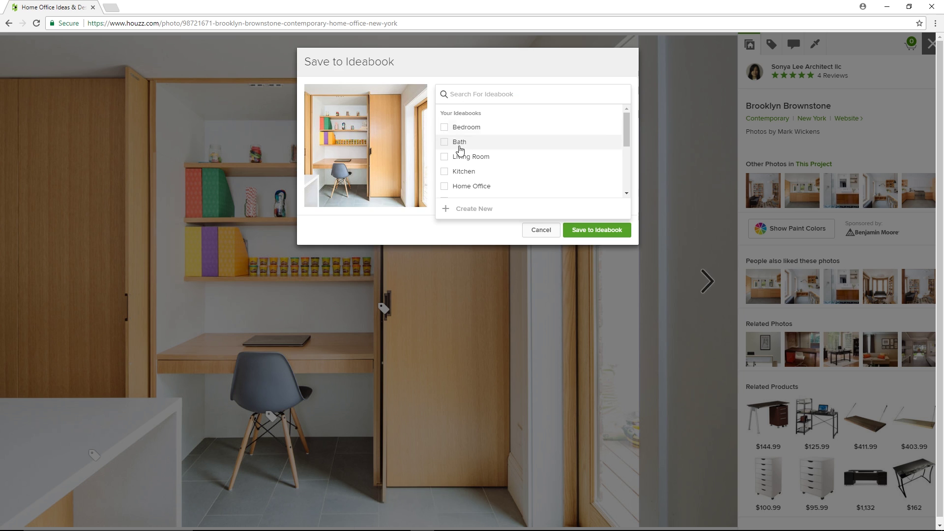
- Confirm the Houzz ideabook save, then save the Snorkel Blue pin to the (Architecture) Home Office board
click(585, 235)
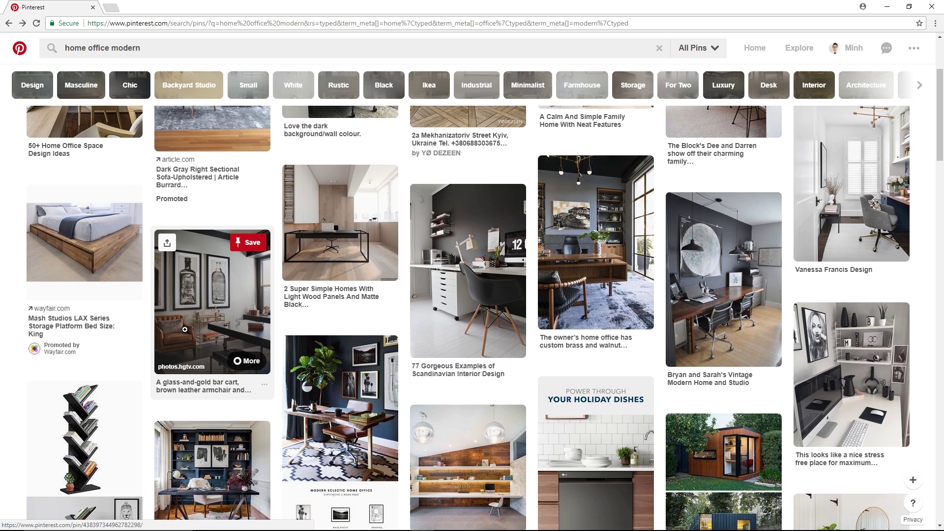
scroll(213, 289, down, 6)
click(213, 288)
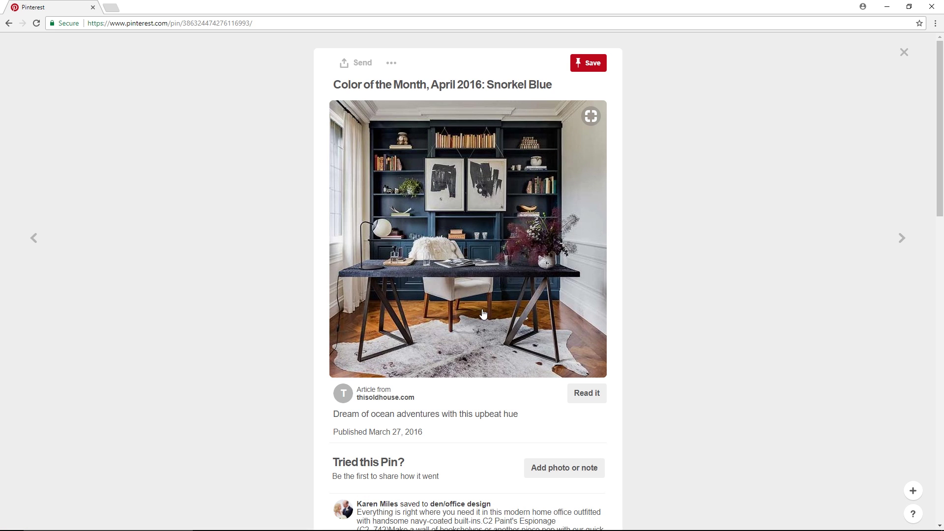
click(590, 64)
click(590, 230)
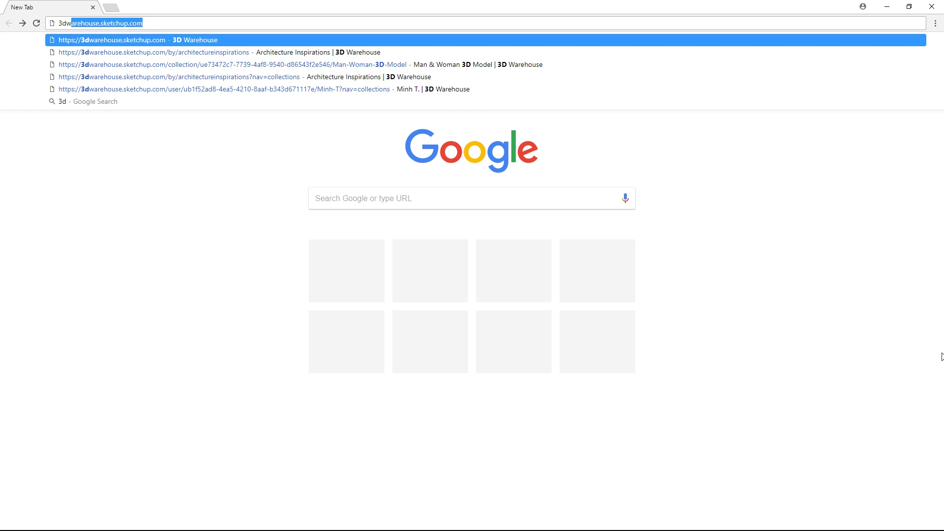
- Load 3dwarehouse.sketchup.com and open 3D Warehouse inside SketchUp
text(are)
key(Return)
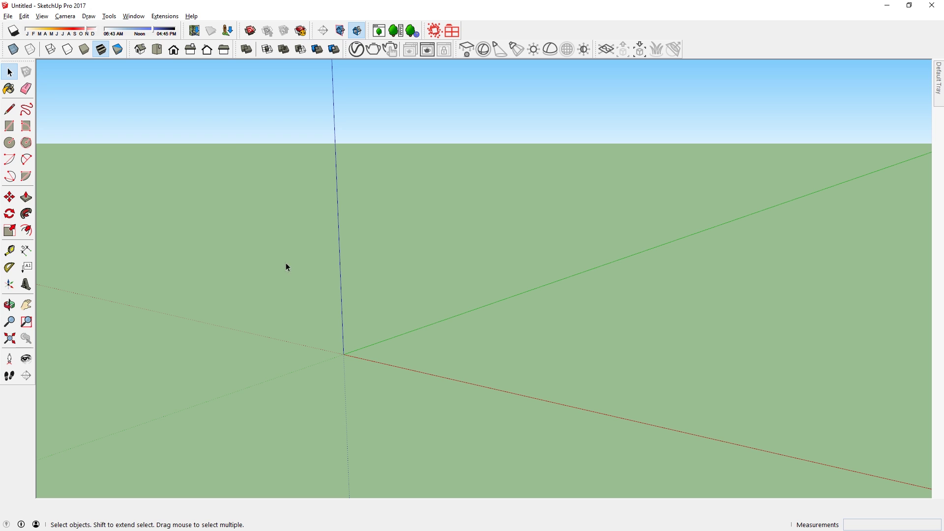
click(133, 15)
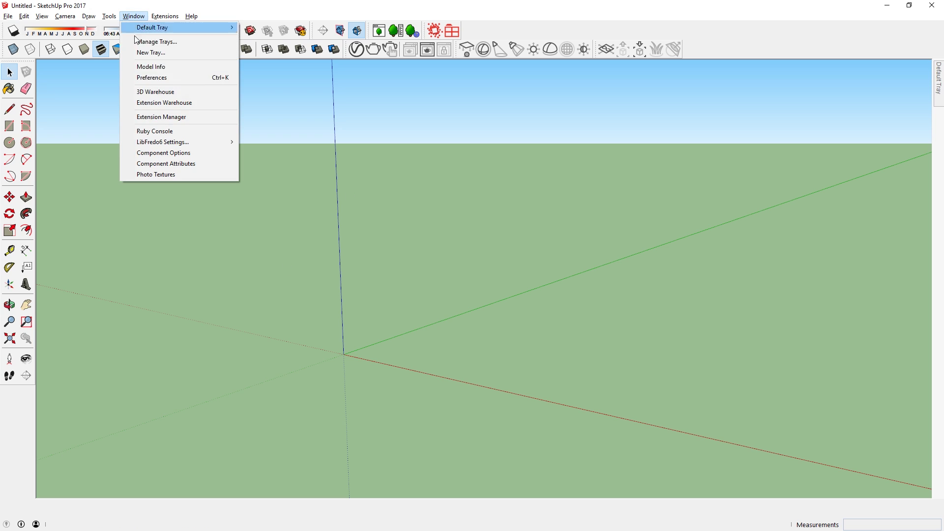
click(172, 91)
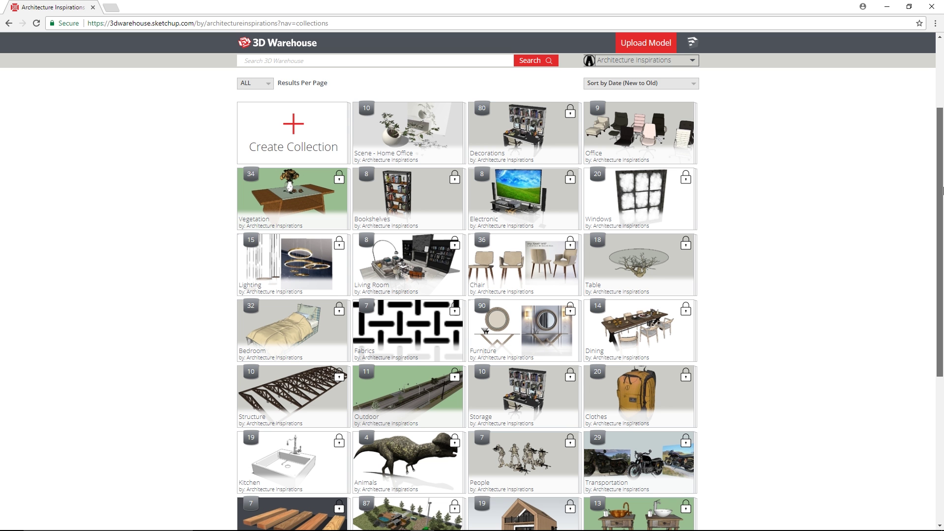
- Browse the collections and look through the Chair collection
scroll(365, 350, down, 5)
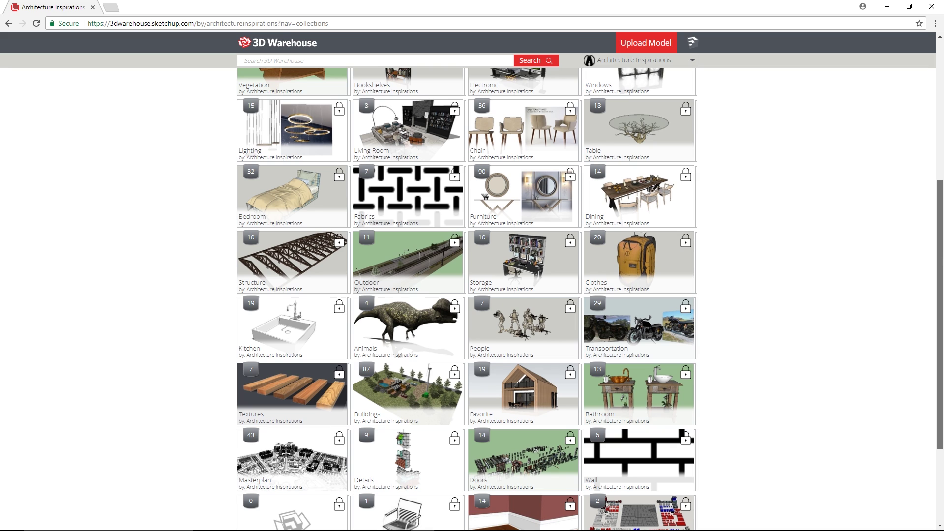
scroll(365, 350, down, 1)
scroll(365, 287, up, 6)
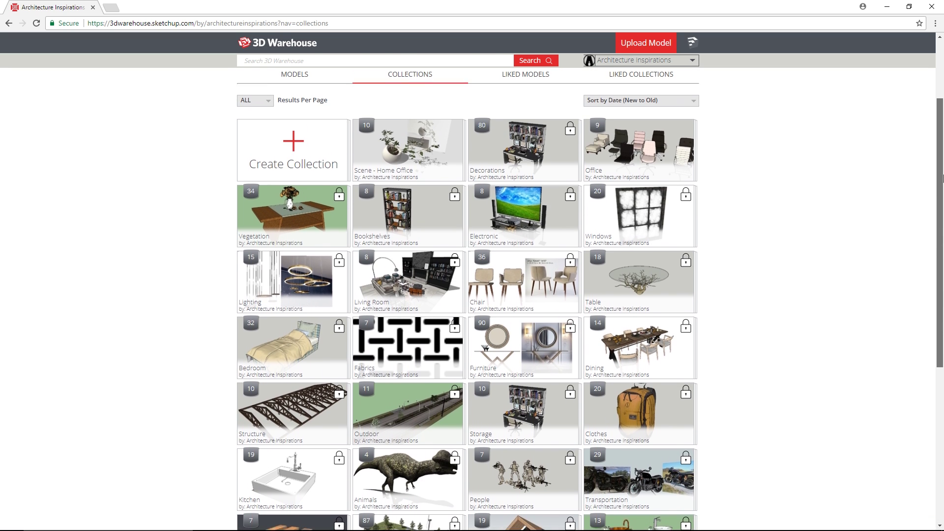
click(517, 307)
scroll(517, 307, down, 6)
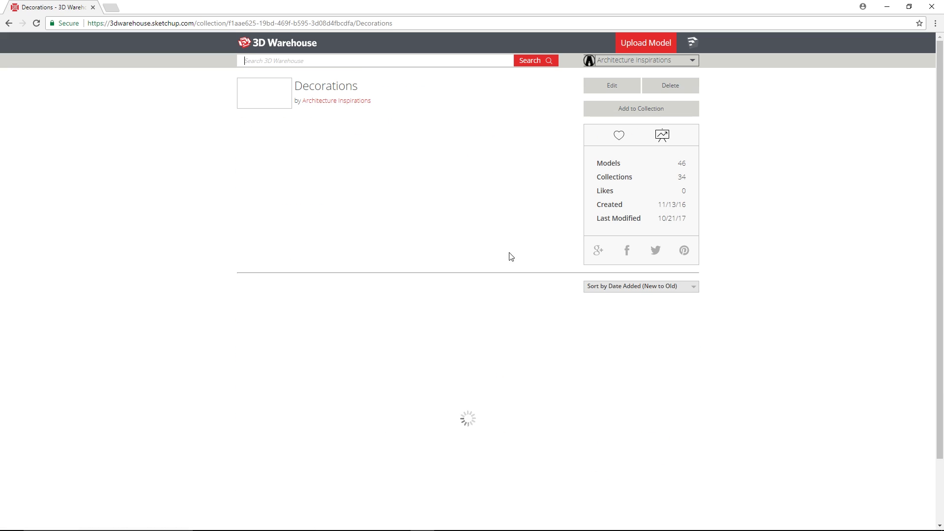
scroll(511, 257, down, 6)
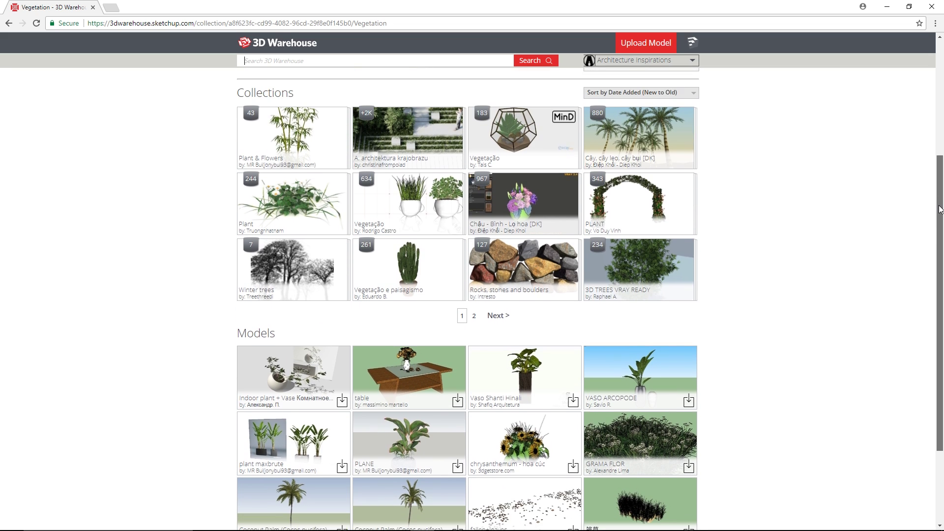
scroll(940, 209, down, 1)
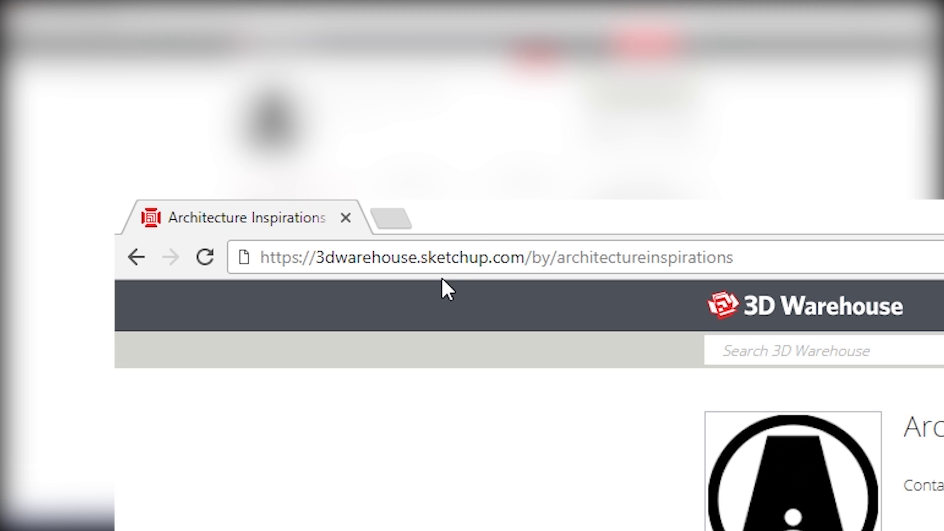
- Reload the Architecture Inspirations page and scroll through its model collections
click(418, 270)
key(Return)
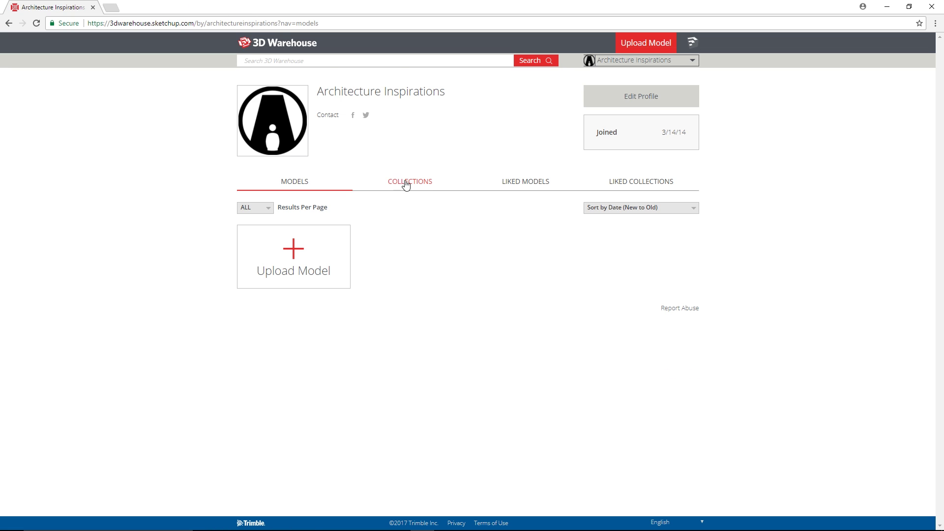
click(406, 184)
scroll(940, 197, down, 3)
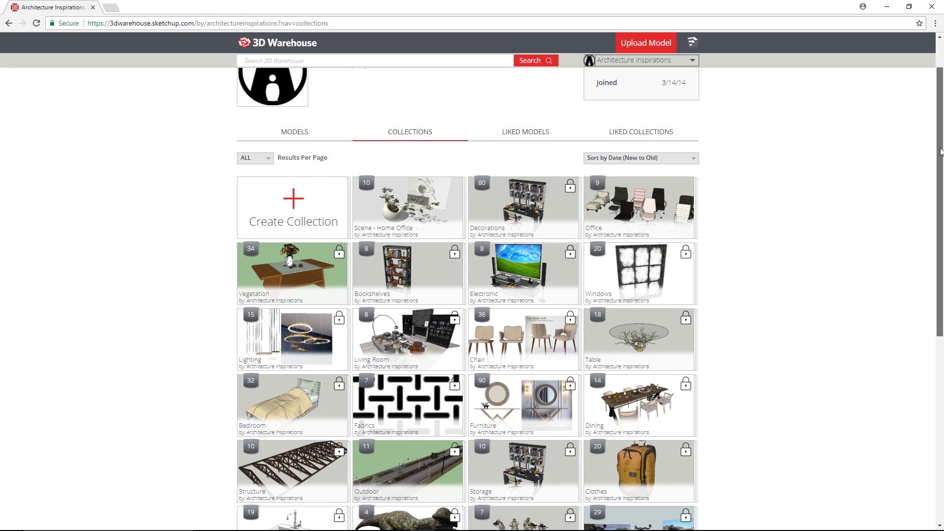
scroll(943, 191, down, 4)
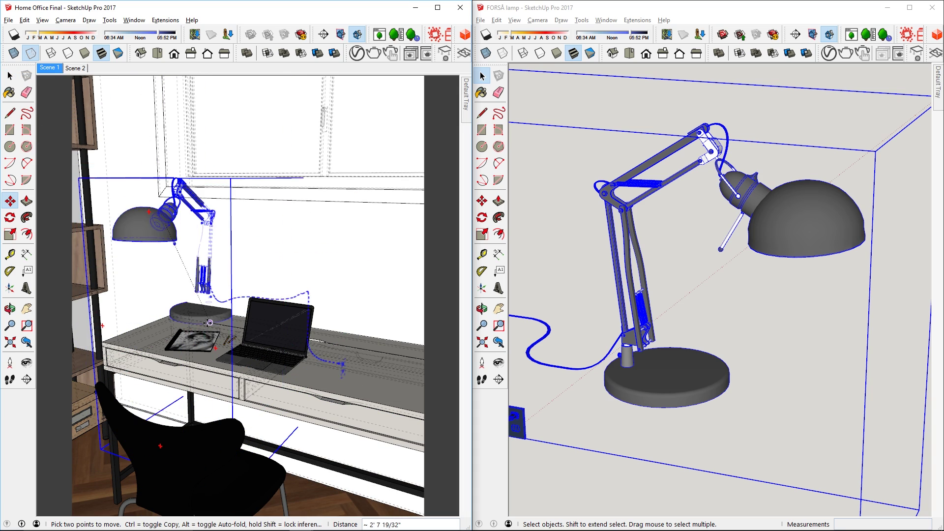
- Place the 2'6" desk height dimension beside the desk leg
scroll(209, 323, down, 3)
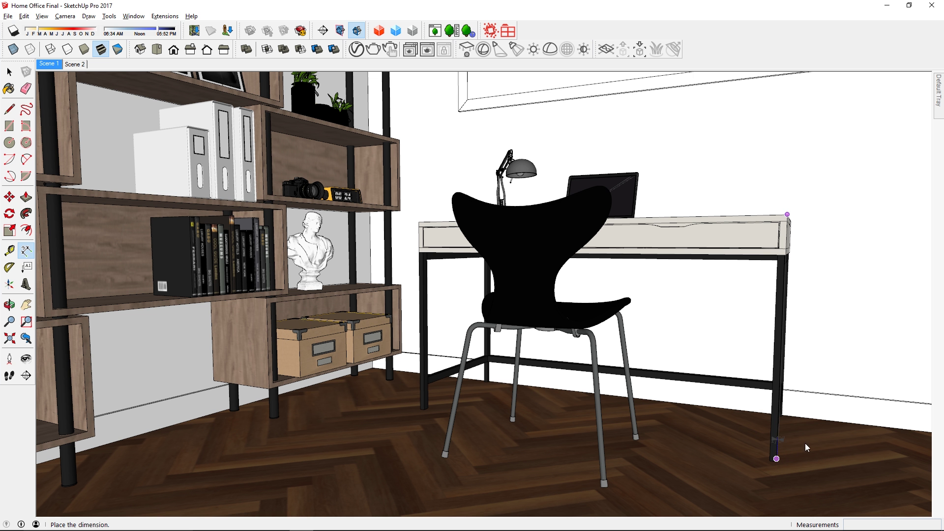
click(814, 450)
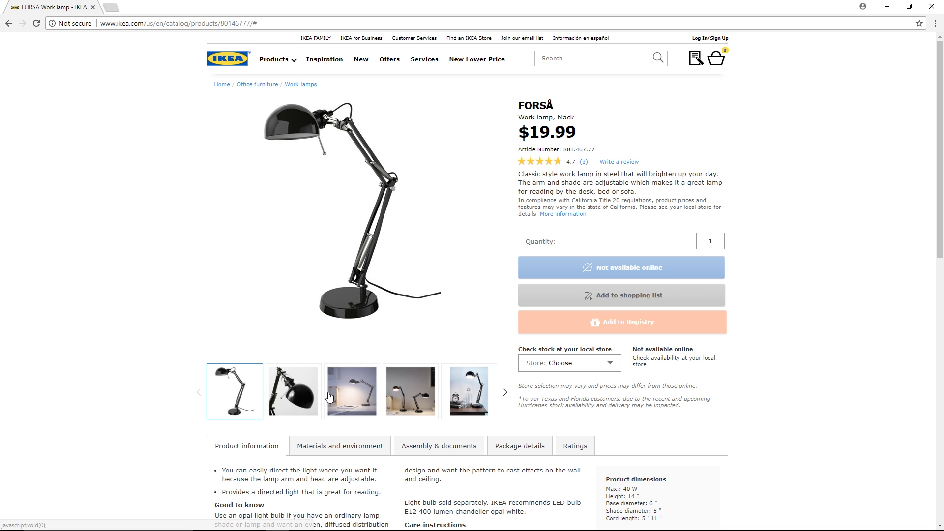
- View the FORSÅ lamp photos and select its 6" base diameter under Product dimensions
click(335, 403)
click(415, 393)
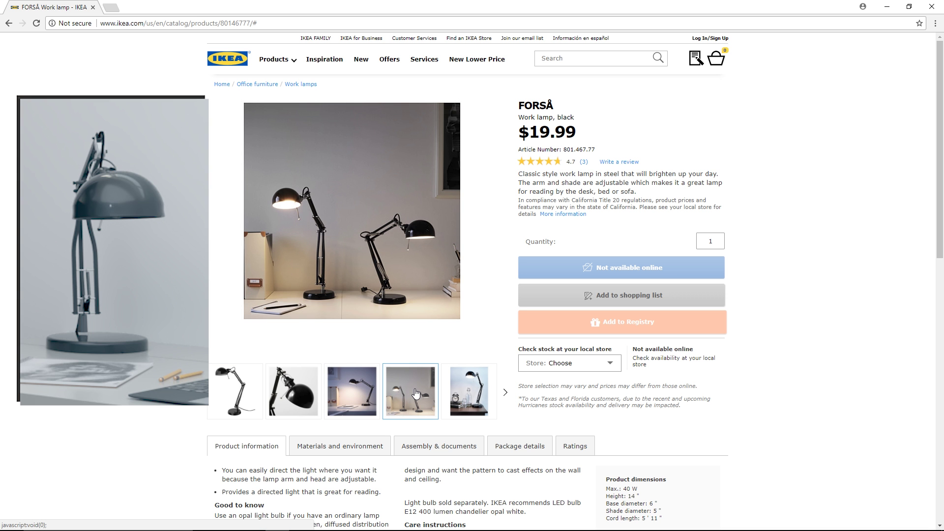
scroll(779, 331, down, 5)
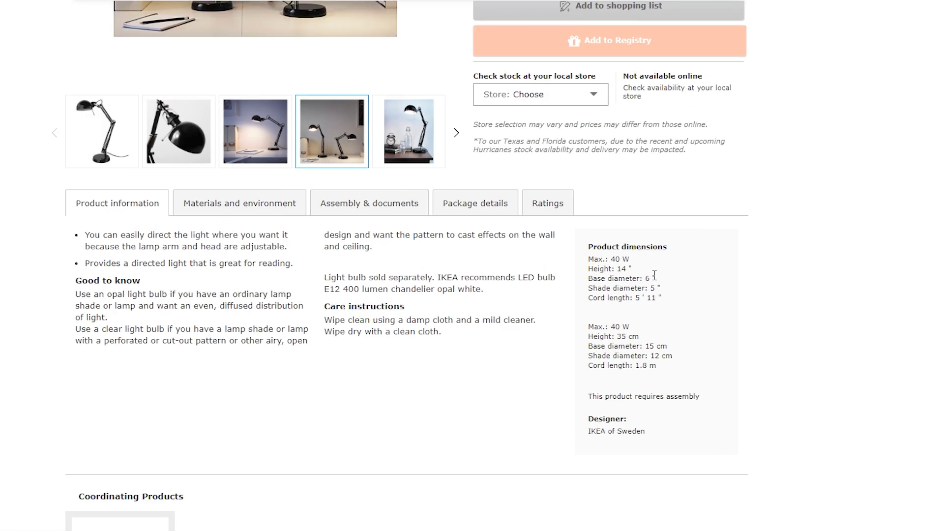
drag(656, 276, 605, 276)
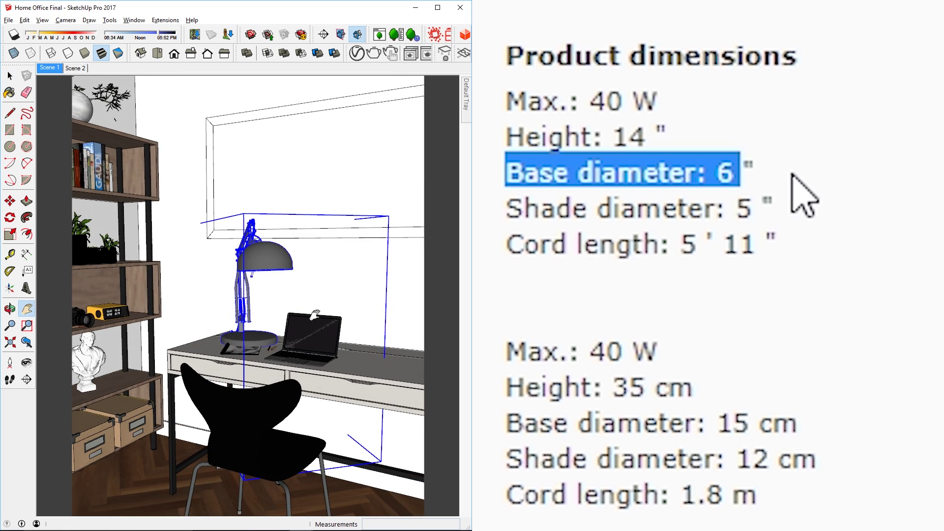
- Scale the desk lamp uniformly to about 0.87 of its size
key(s)
drag(363, 250, 352, 239)
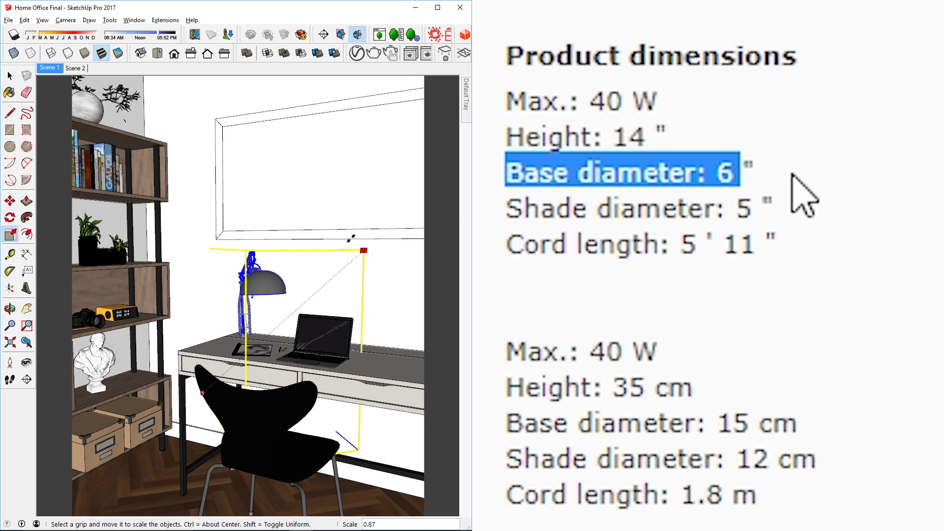
scroll(234, 311, up, 3)
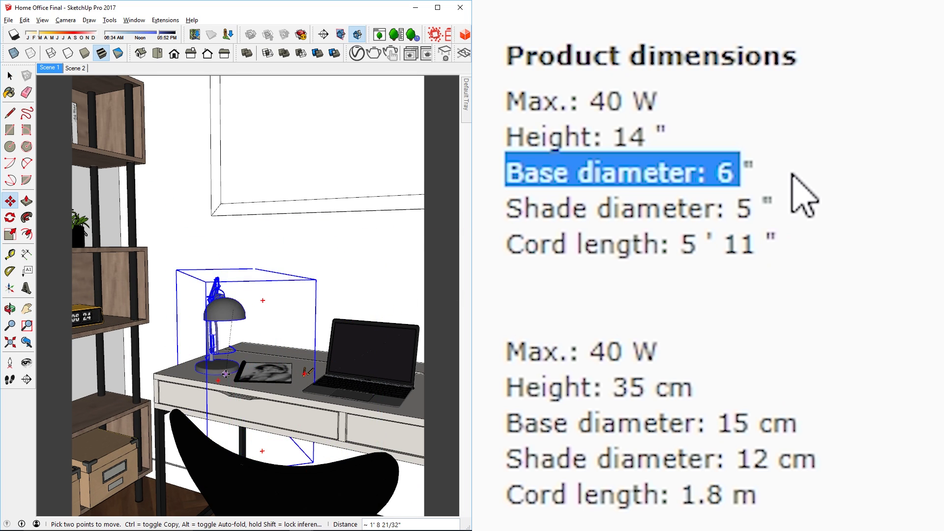
scroll(225, 374, up, 5)
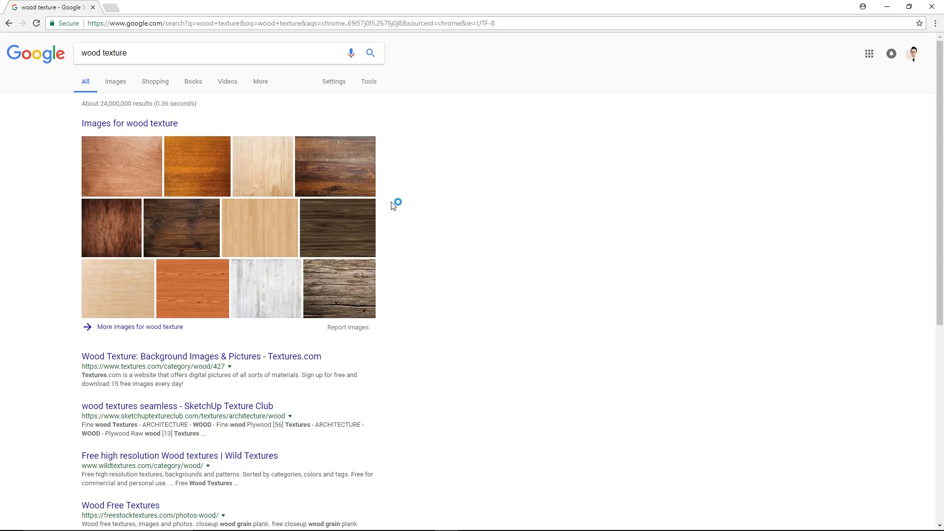
- Preview parquet and oak wood texture images, then open the WoodPlanksWorn19_hires folder
click(115, 81)
scroll(688, 406, down, 20)
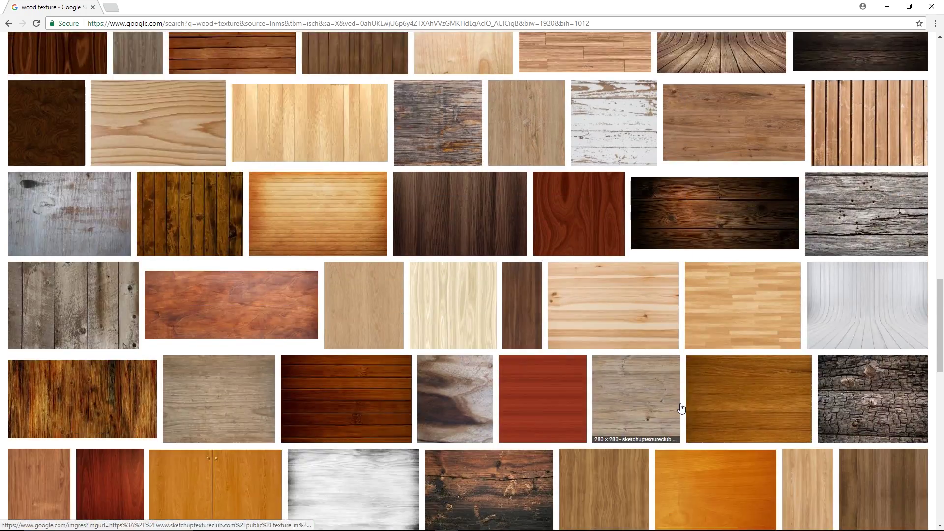
scroll(681, 408, down, 5)
click(449, 320)
scroll(449, 320, down, 5)
click(512, 360)
scroll(512, 359, down, 8)
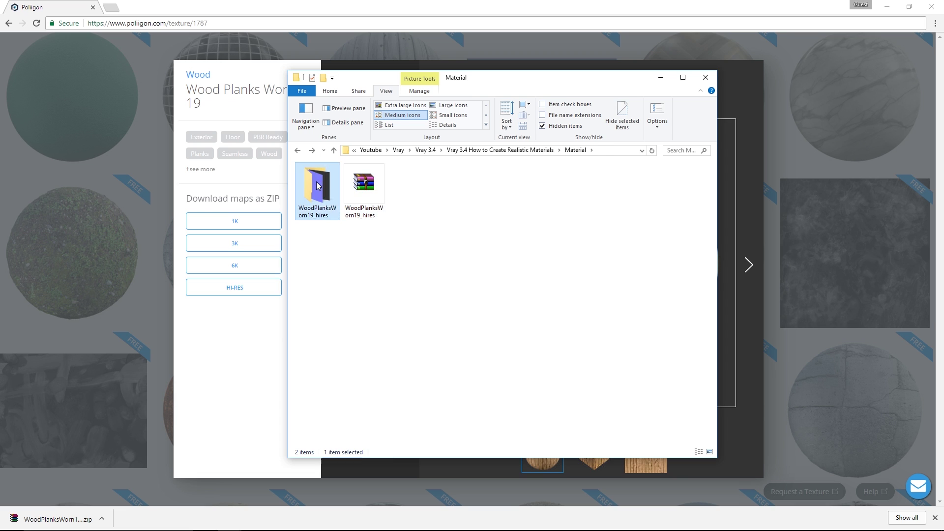
double_click(317, 185)
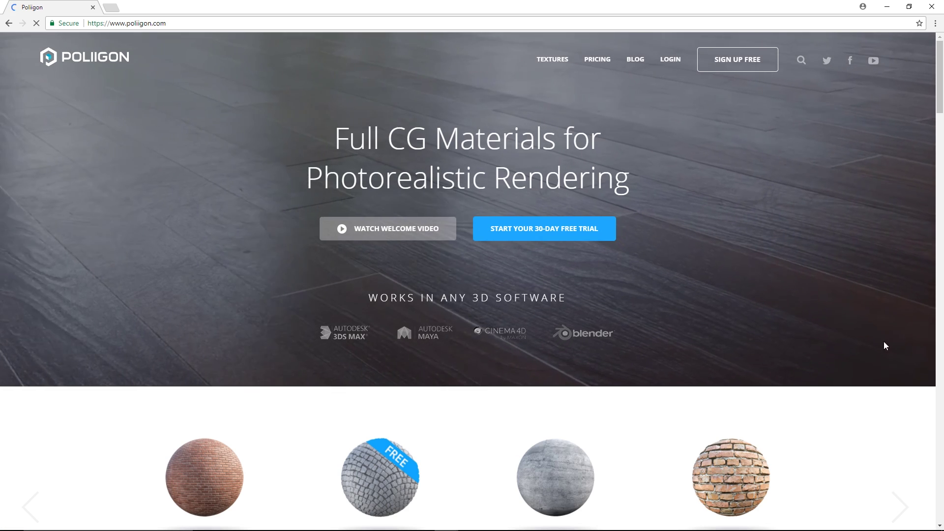
- Browse Poliigon's new and free textures and open Tiles Onyx Opalo Black 001
scroll(585, 350, down, 2)
scroll(585, 349, down, 5)
click(456, 241)
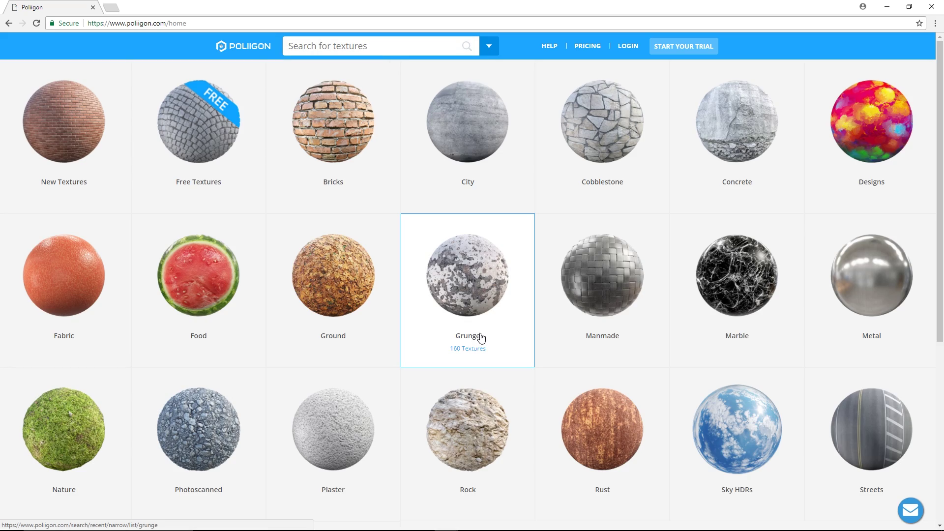
click(77, 109)
scroll(924, 187, down, 11)
scroll(942, 187, down, 20)
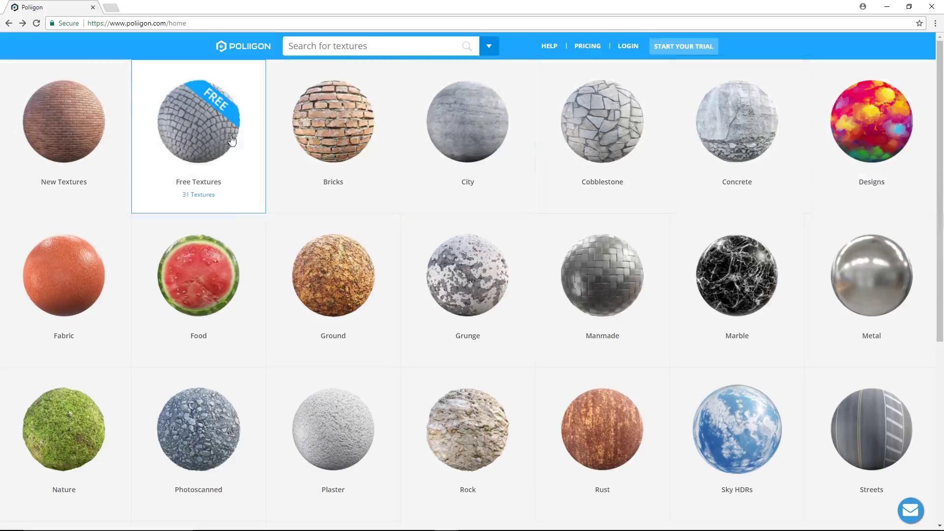
click(200, 129)
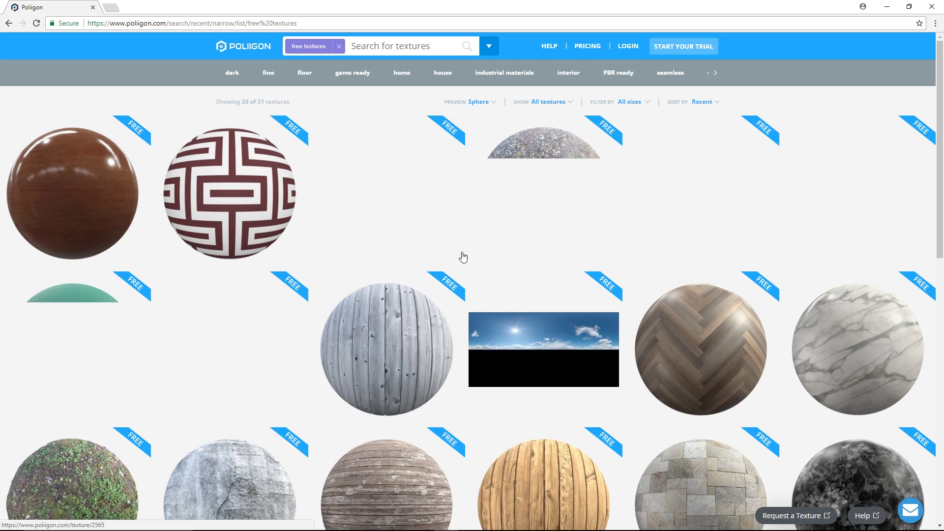
scroll(942, 113, down, 8)
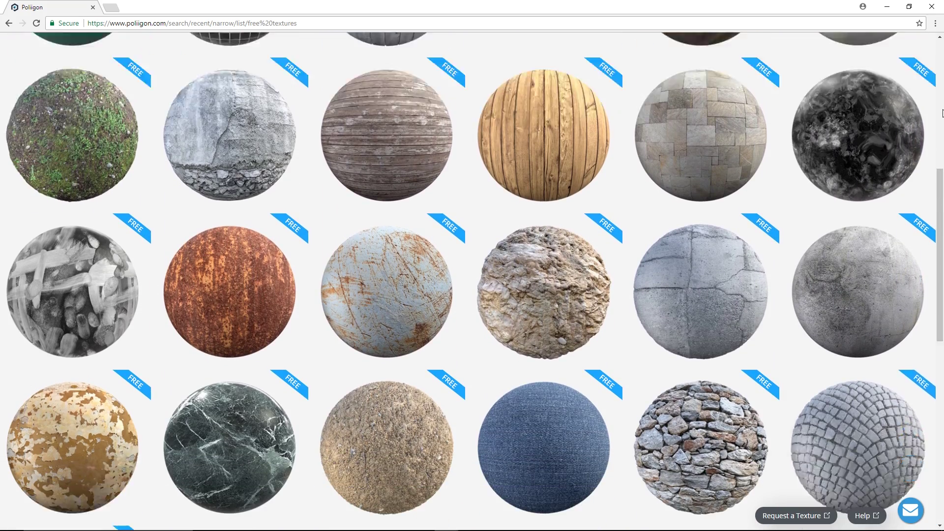
scroll(942, 113, down, 5)
scroll(943, 113, up, 13)
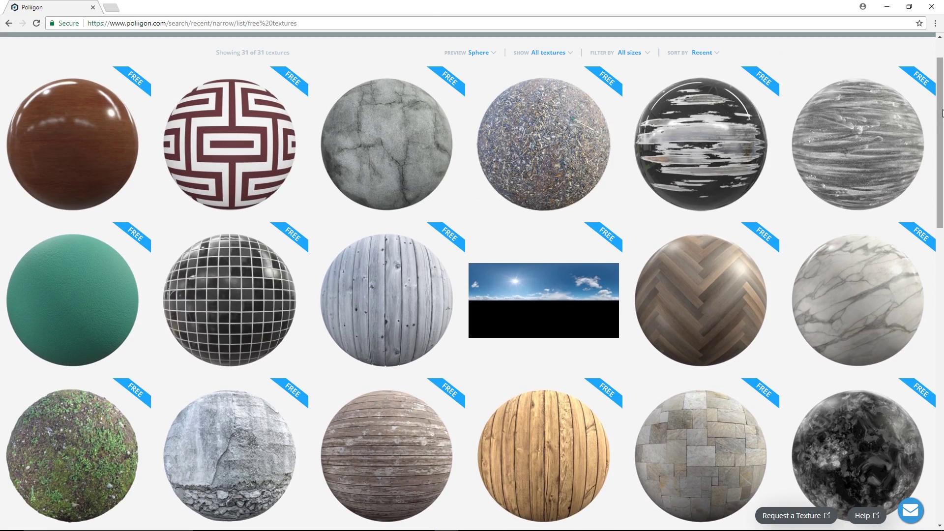
click(230, 300)
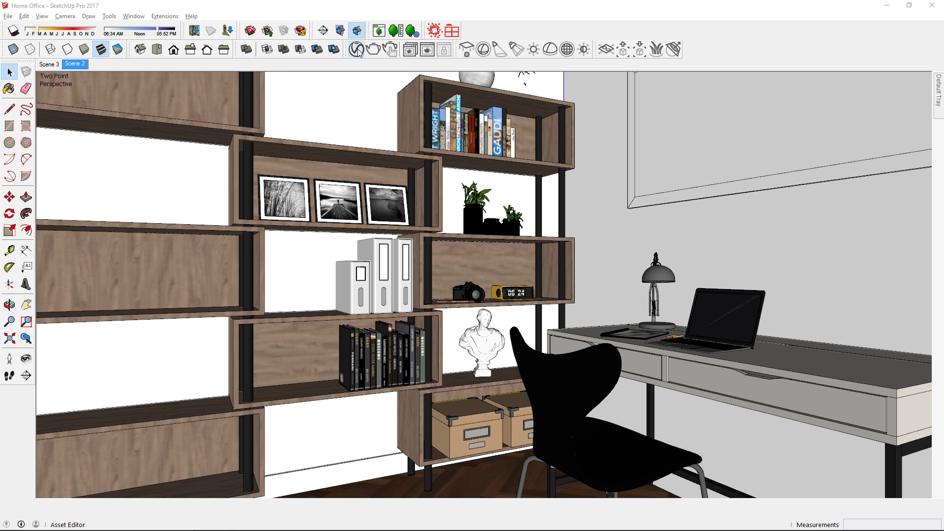
- Turn on Safe Frame and set the V-Ray render output to 4:5 Portrait, 1440 × 1800
click(356, 49)
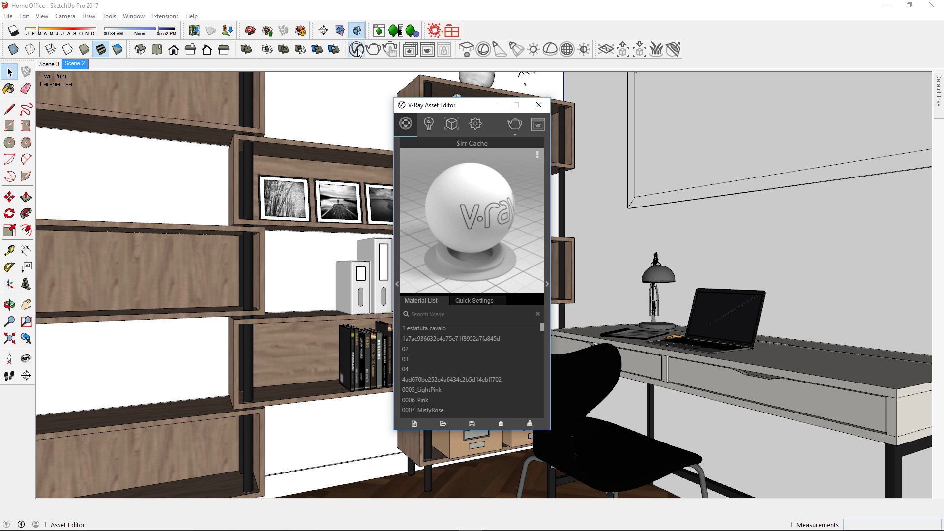
click(475, 124)
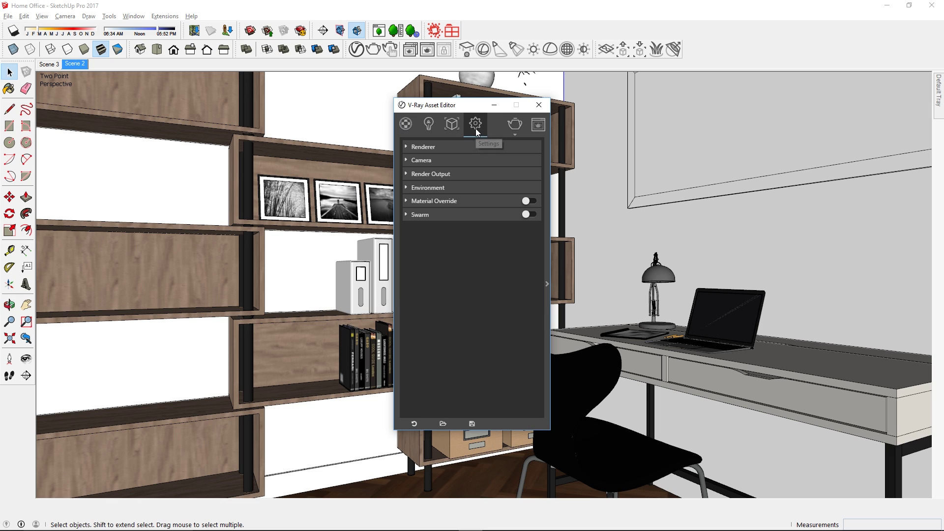
click(450, 173)
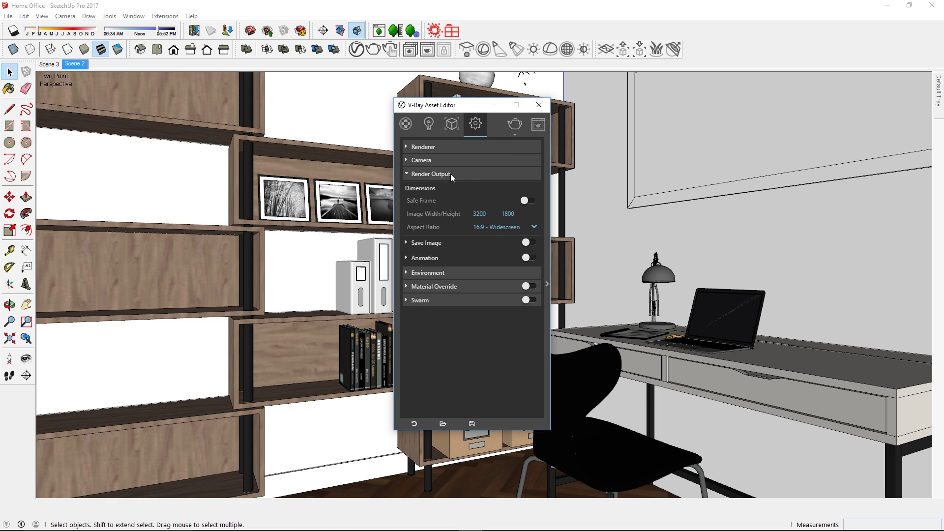
click(531, 201)
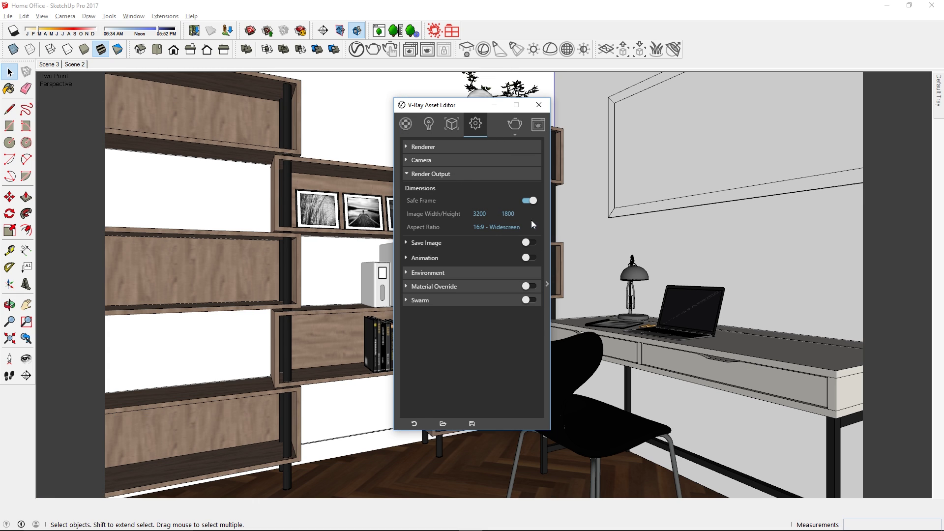
click(533, 227)
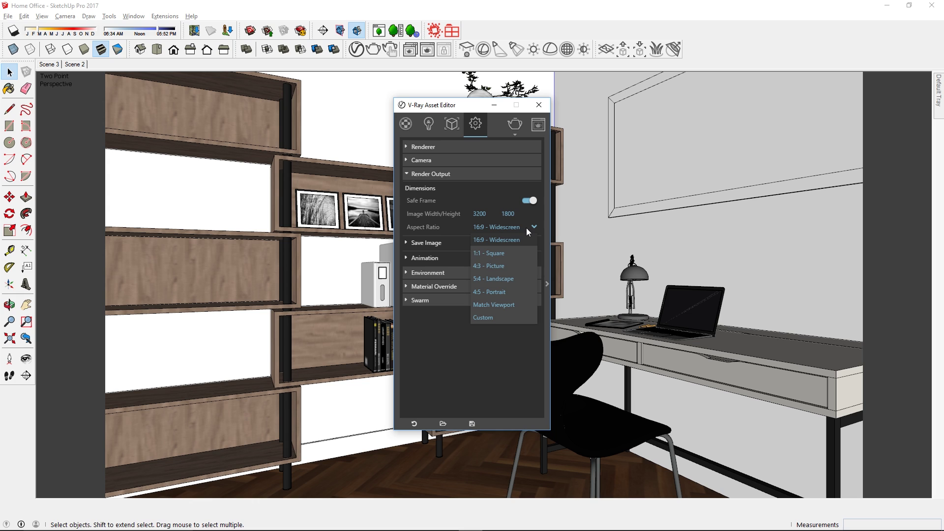
click(504, 292)
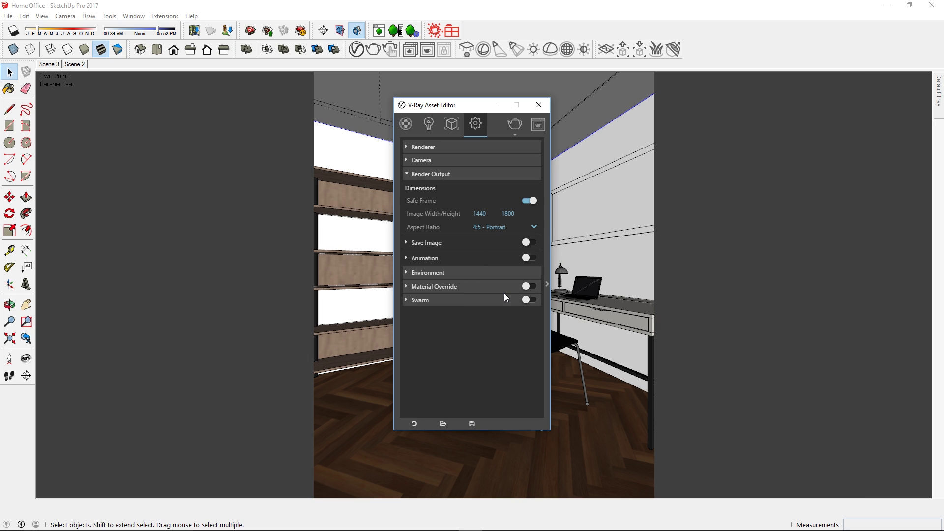
drag(453, 113, 771, 123)
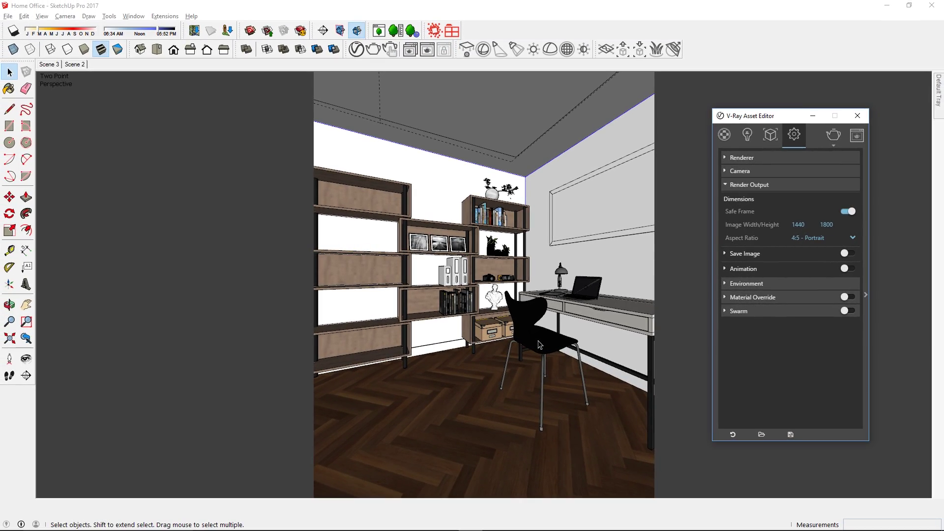
- Narrow the SketchUp camera field of view to 40 degrees
click(72, 19)
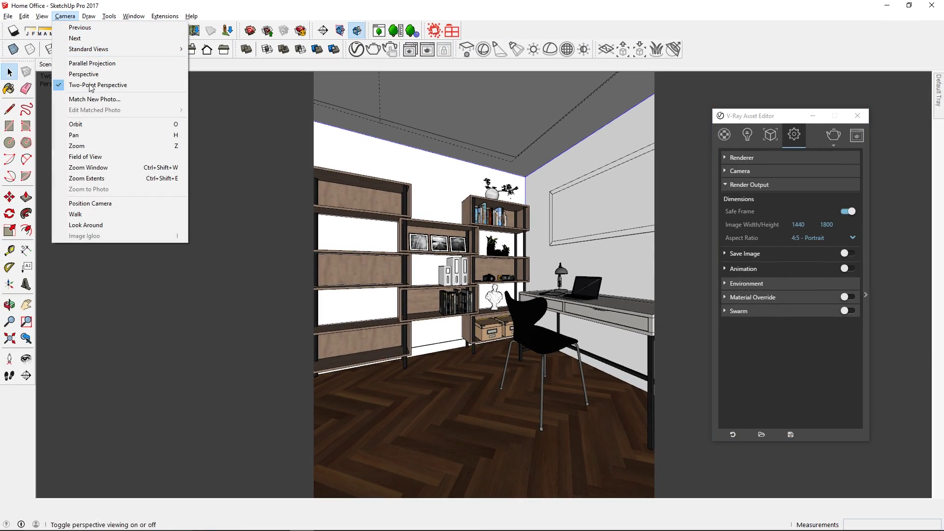
click(84, 155)
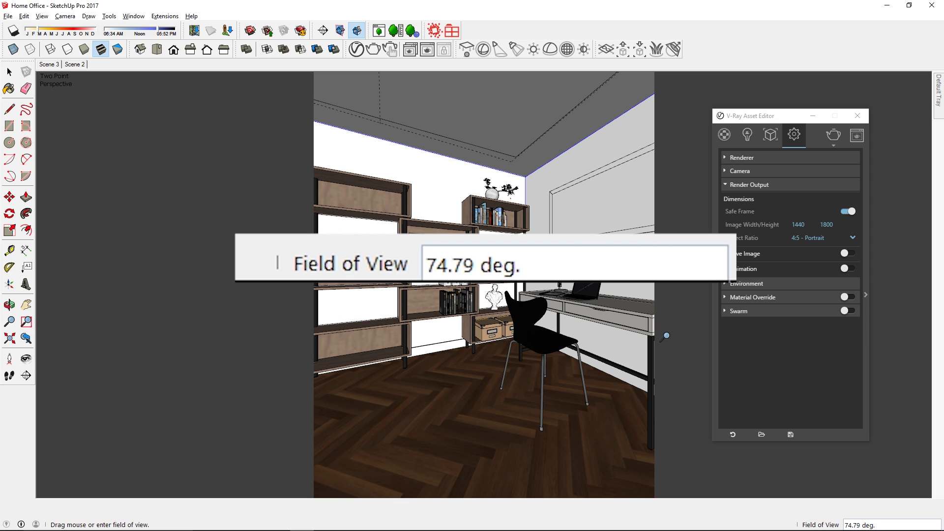
text(40)
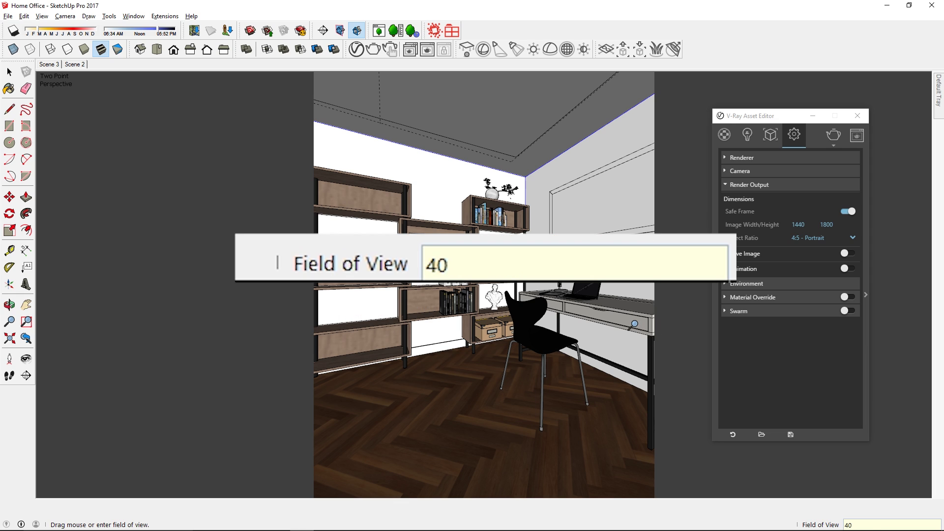
key(Return)
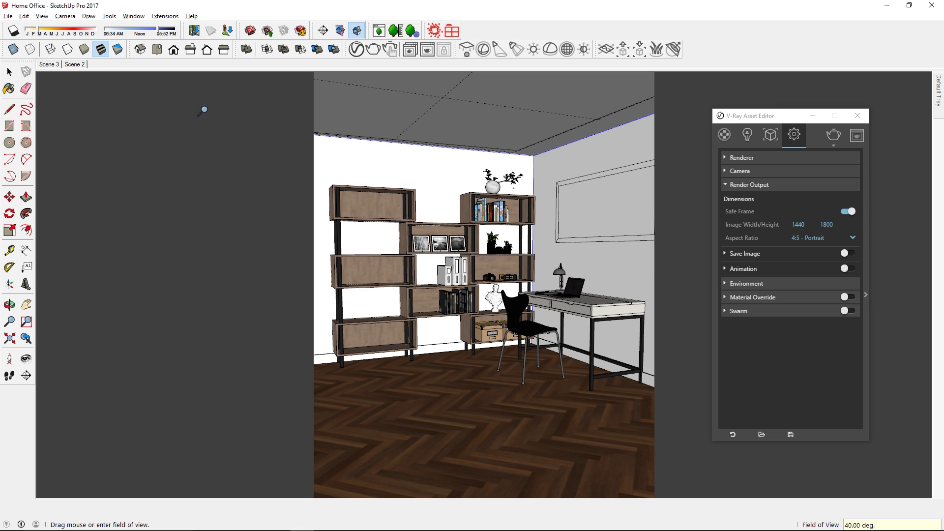
scroll(529, 295, up, 6)
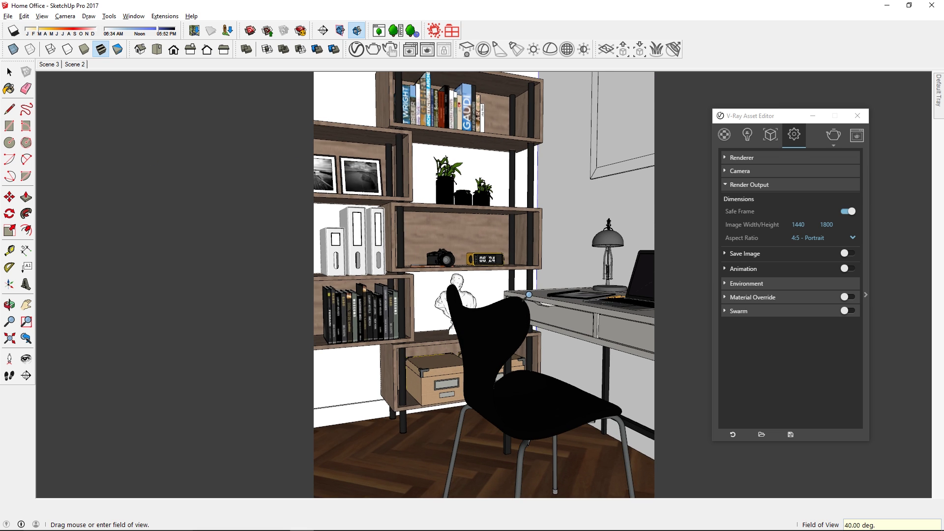
scroll(529, 295, down, 2)
- Switch to Scene 3, select the V-Ray Mesh Light, and start a V-Ray render
click(47, 65)
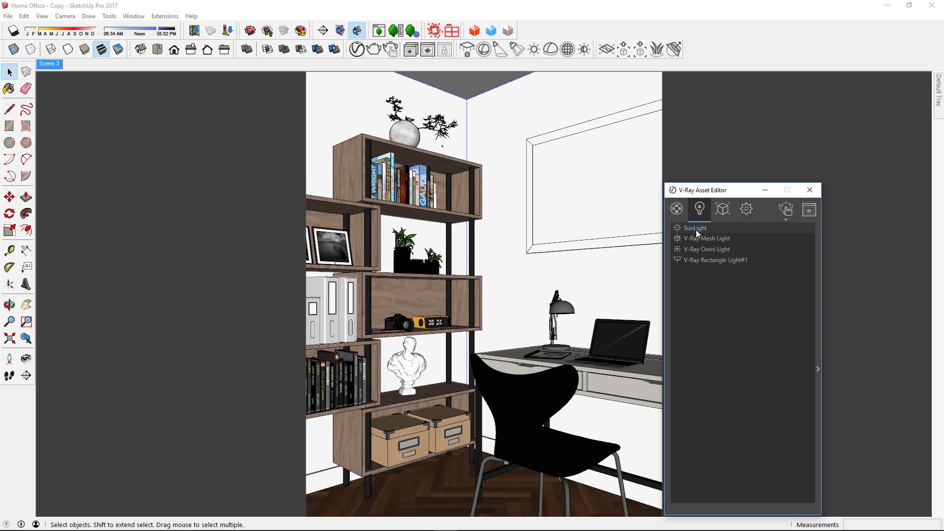
click(716, 260)
click(468, 79)
click(707, 241)
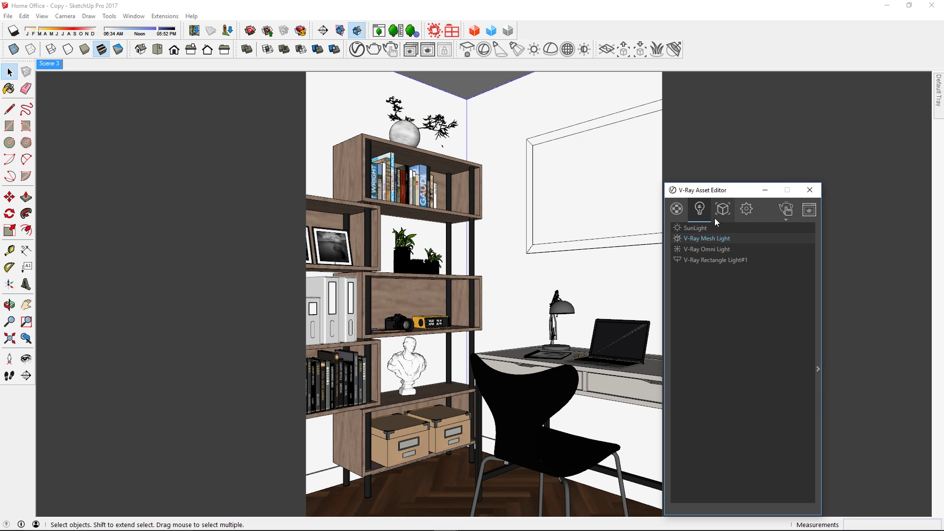
click(746, 211)
click(787, 210)
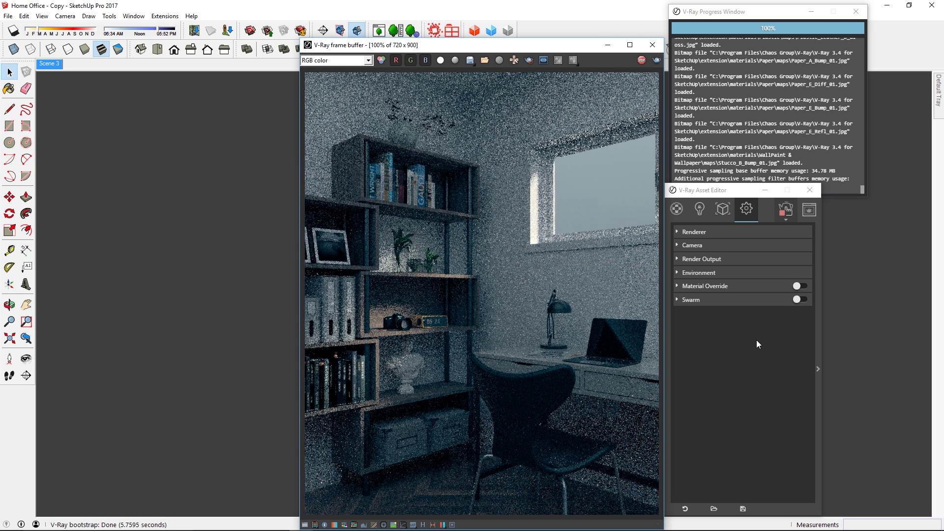
- Lower the V-Ray camera Exposure Value (EV) from 14.24 to 8.48
click(688, 246)
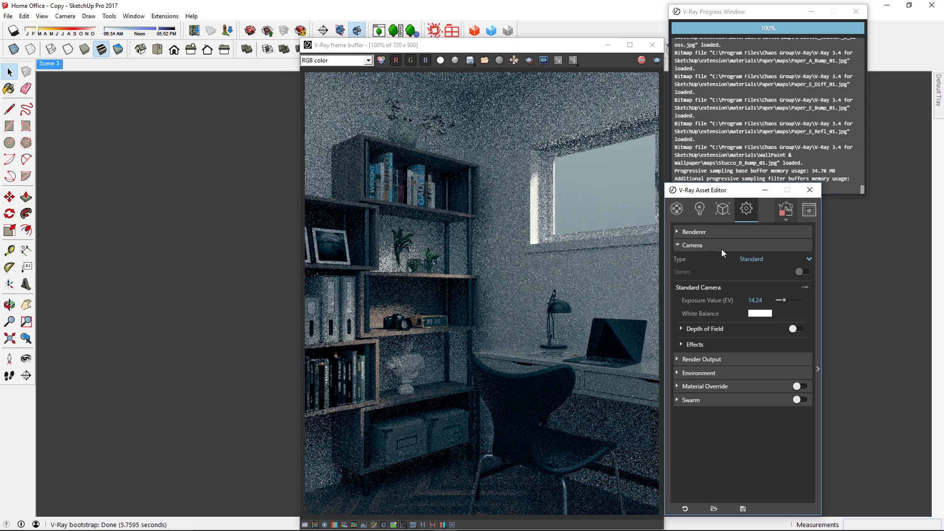
click(759, 299)
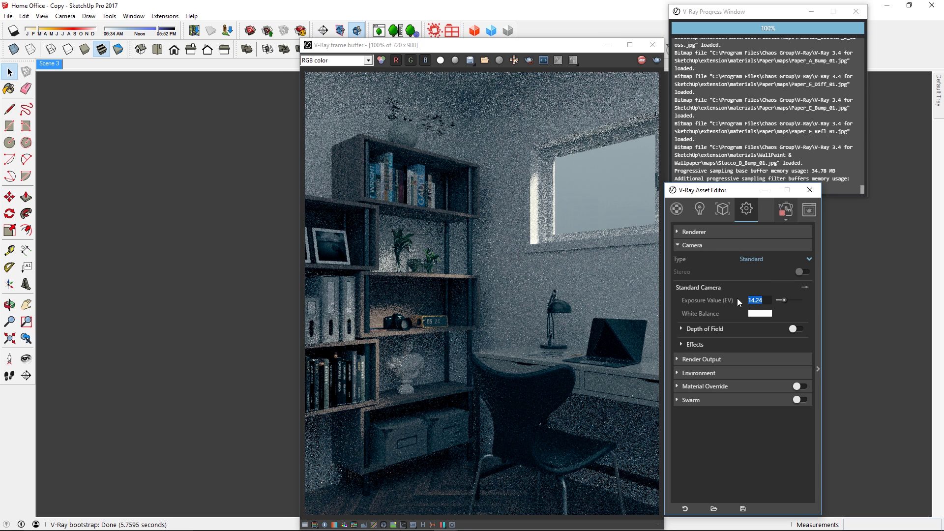
click(782, 300)
click(786, 301)
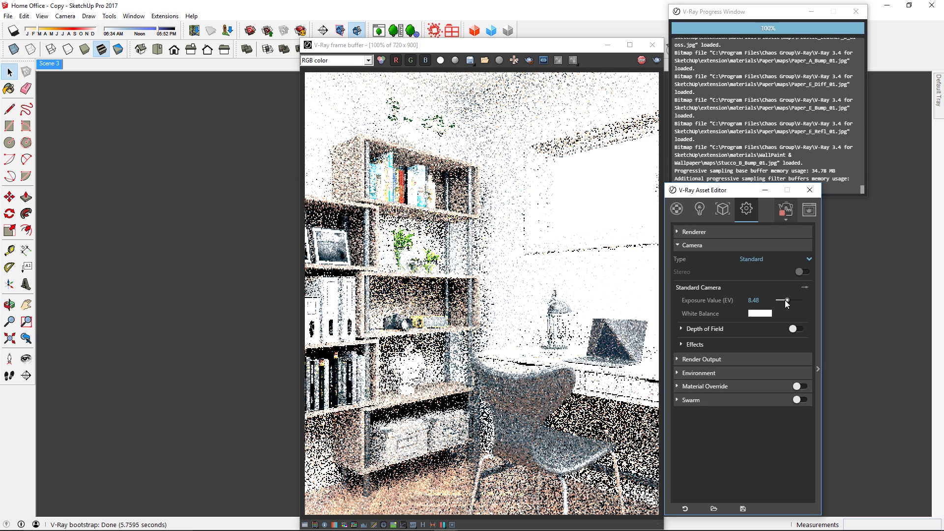
- Switch the V-Ray camera to ISO/Aperture/Shutter mode and set ISO to 100
click(804, 288)
click(764, 309)
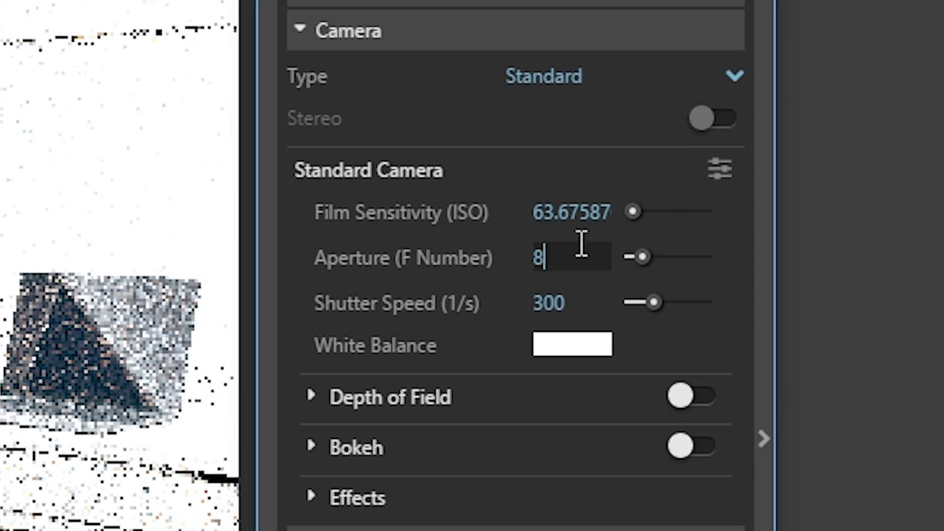
click(584, 211)
double_click(583, 211)
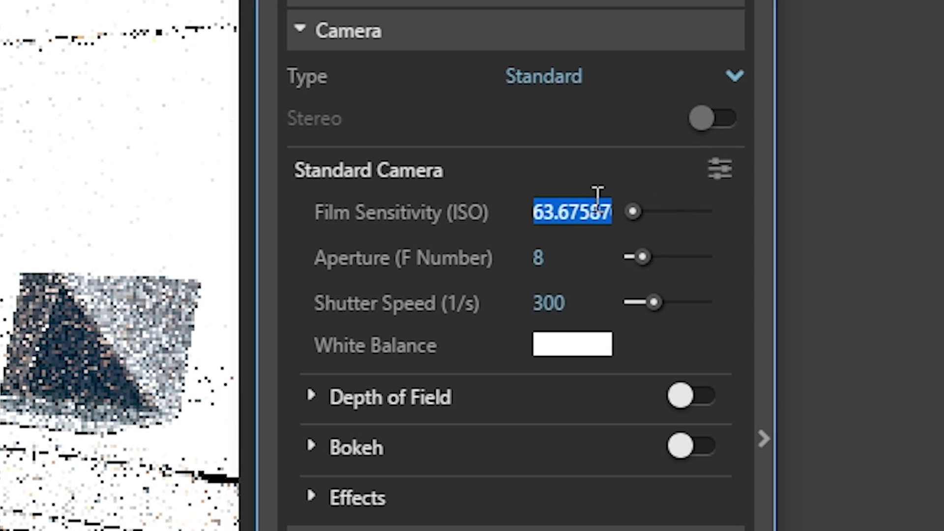
text(100)
key(Return)
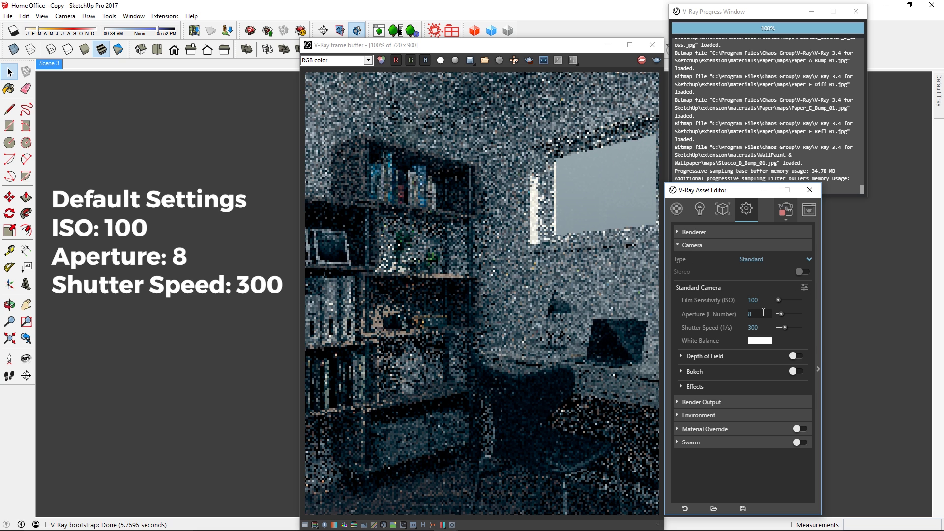
- Set the camera aperture to 5 and shutter speed to 150
double_click(763, 314)
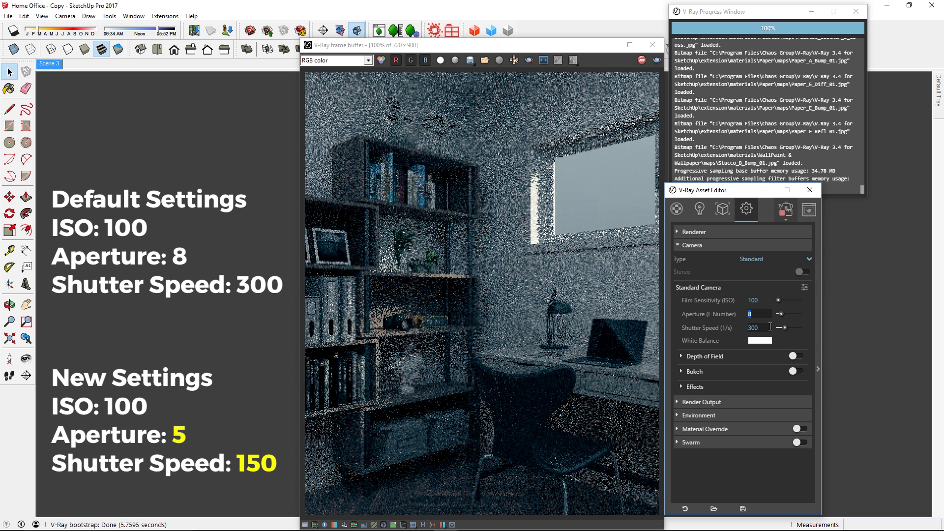
text(5)
double_click(770, 327)
text(150)
key(Return)
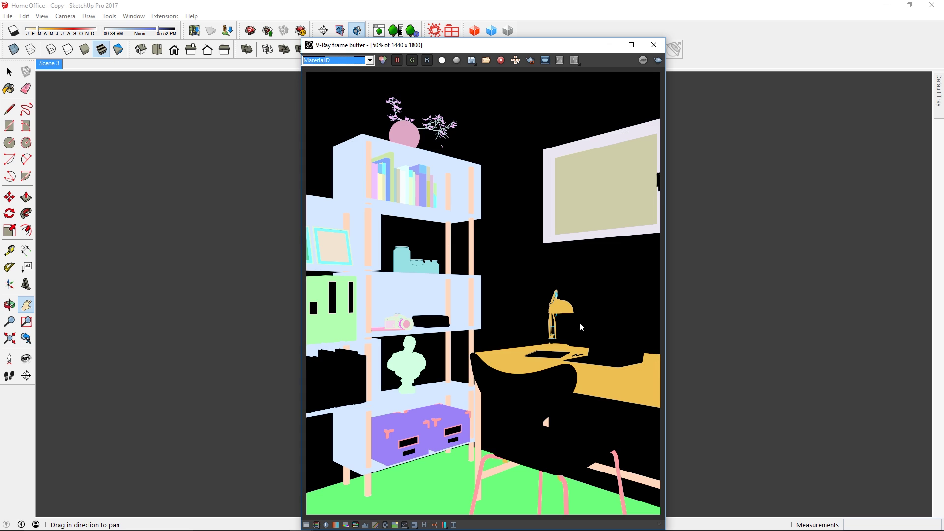
click(337, 60)
- Add a Denoiser element under Render Elements in the V-Ray render settings
click(320, 98)
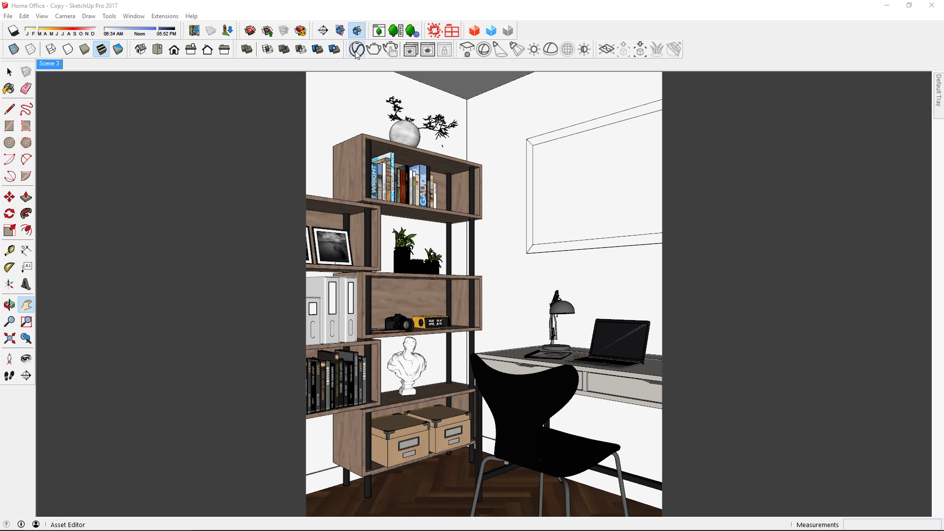
click(357, 52)
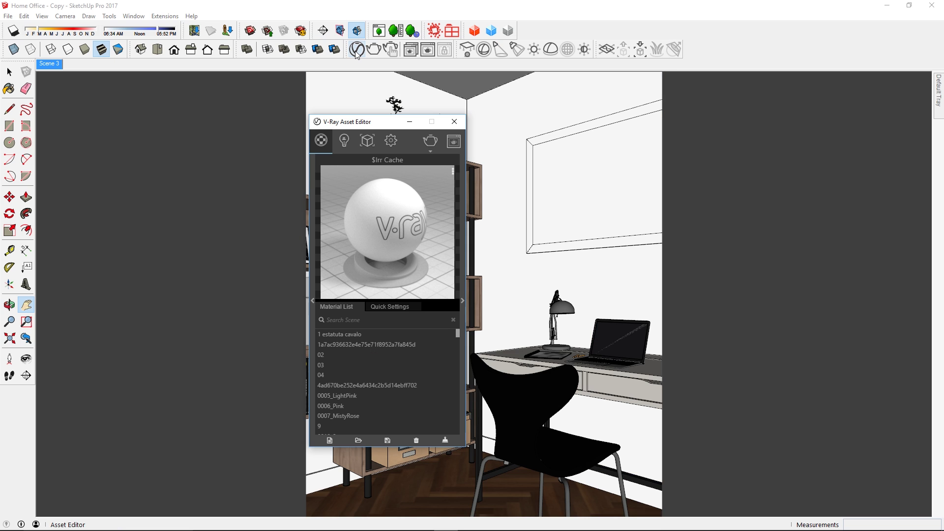
click(391, 142)
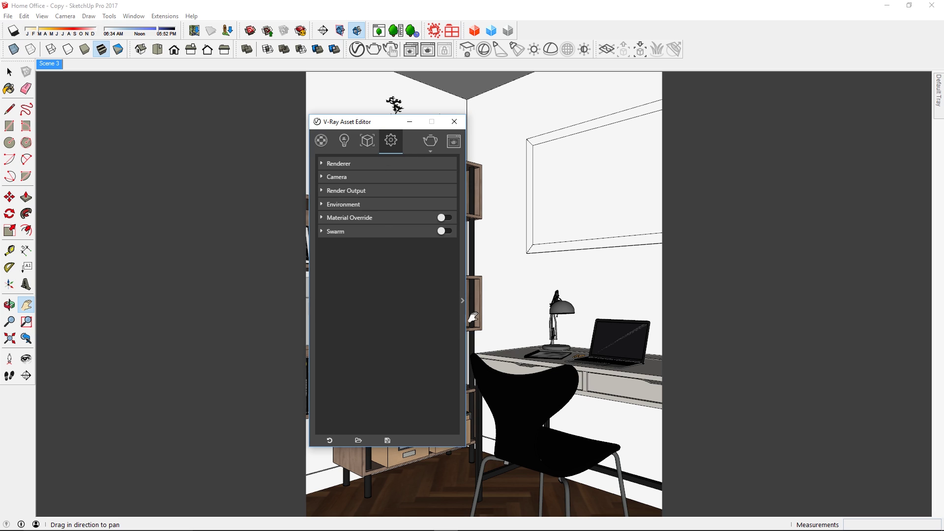
click(462, 300)
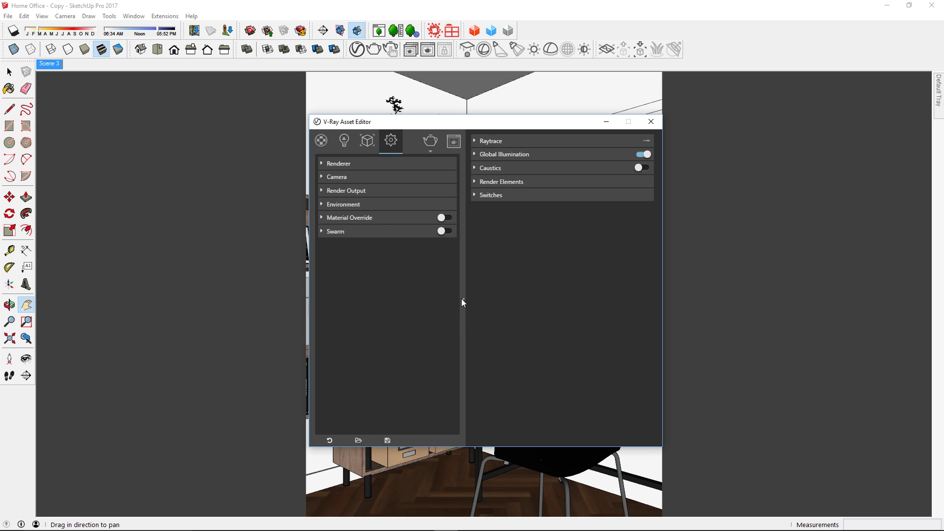
click(500, 181)
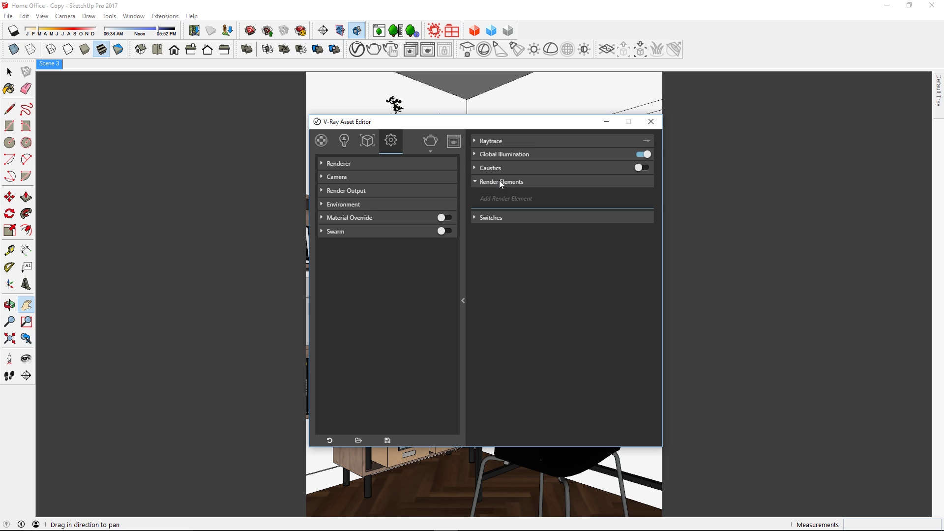
click(489, 199)
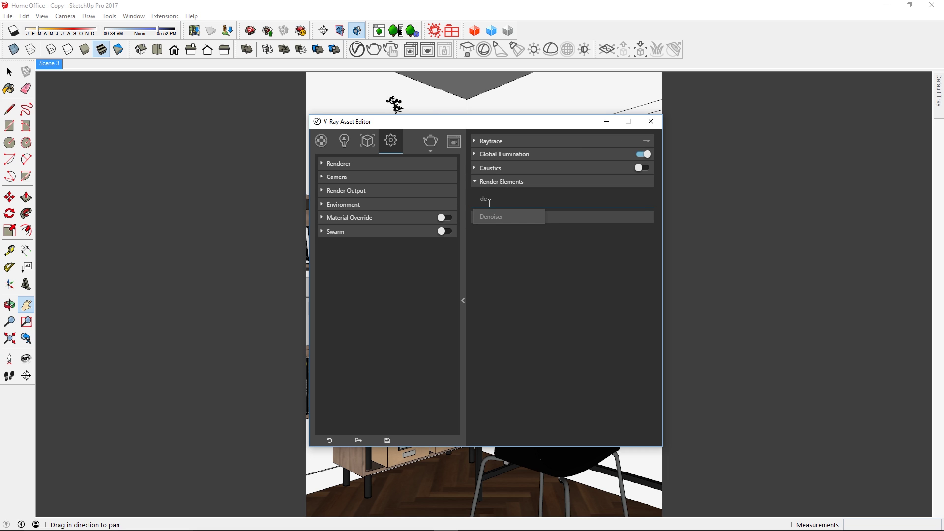
click(497, 217)
- Show the Denoiser channel in the frame buffer, then close it
scroll(480, 256, up, 1)
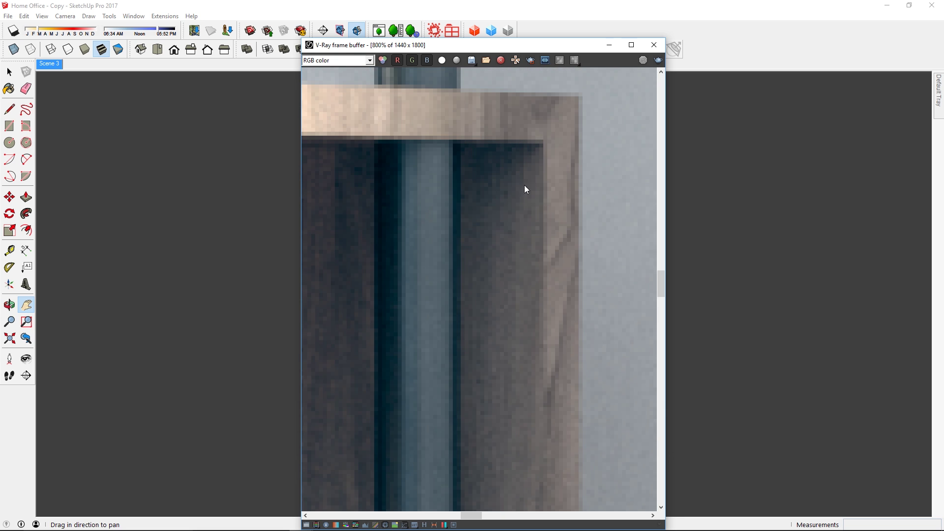
click(357, 61)
click(312, 93)
click(370, 60)
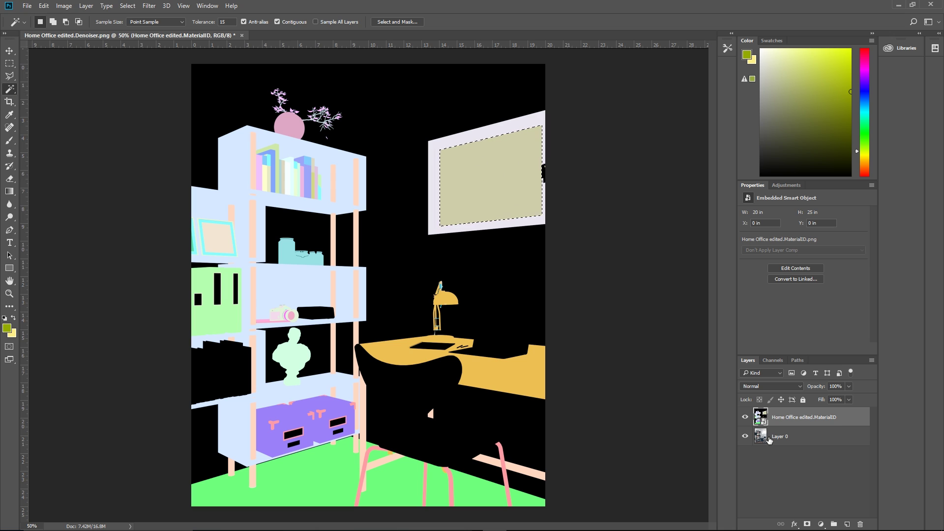
- Hide the MaterialID layer and add a layer mask to Layer 0 removing the window
click(745, 417)
click(793, 443)
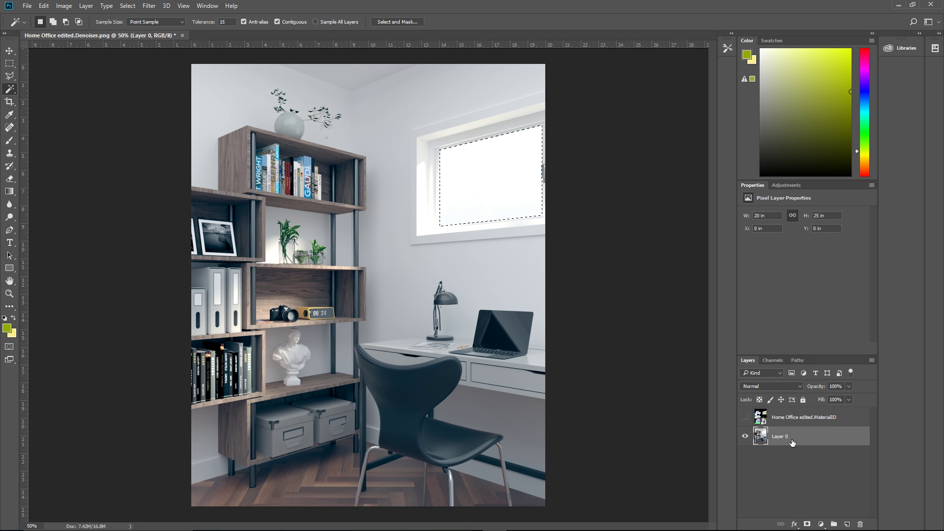
click(808, 524)
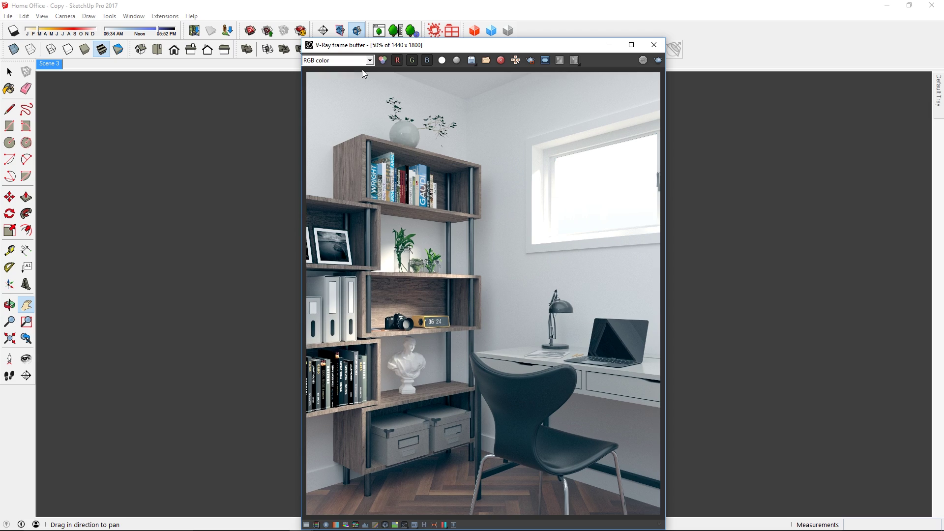
- View the MaterialID pass in the frame buffer, then switch to the Denoiser channel
click(356, 61)
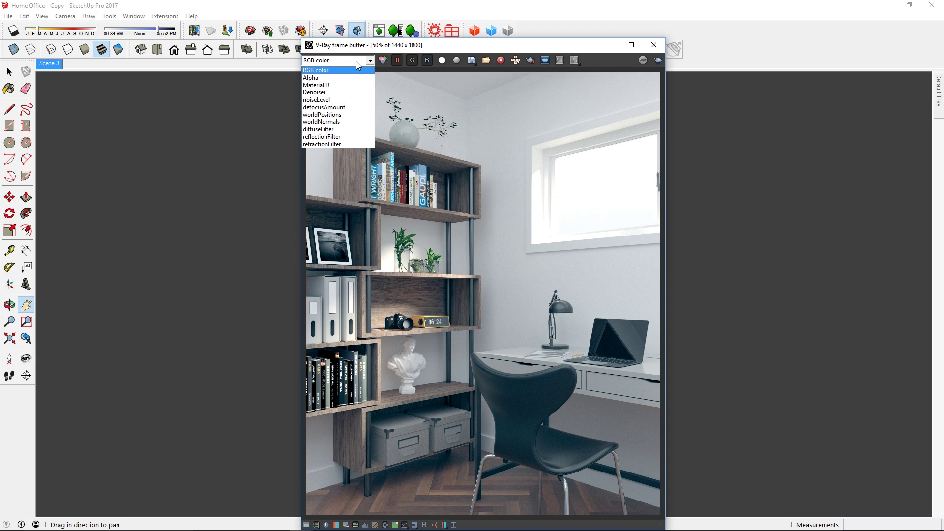
click(332, 89)
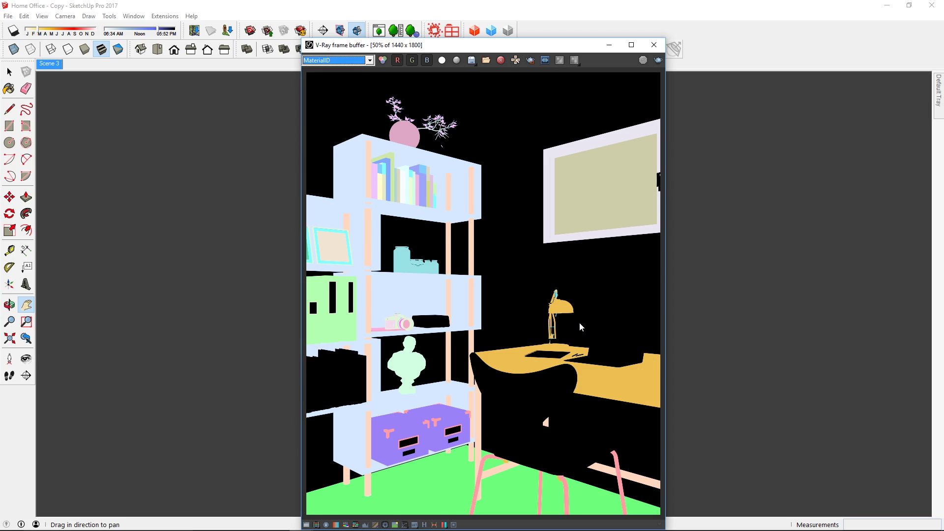
click(360, 61)
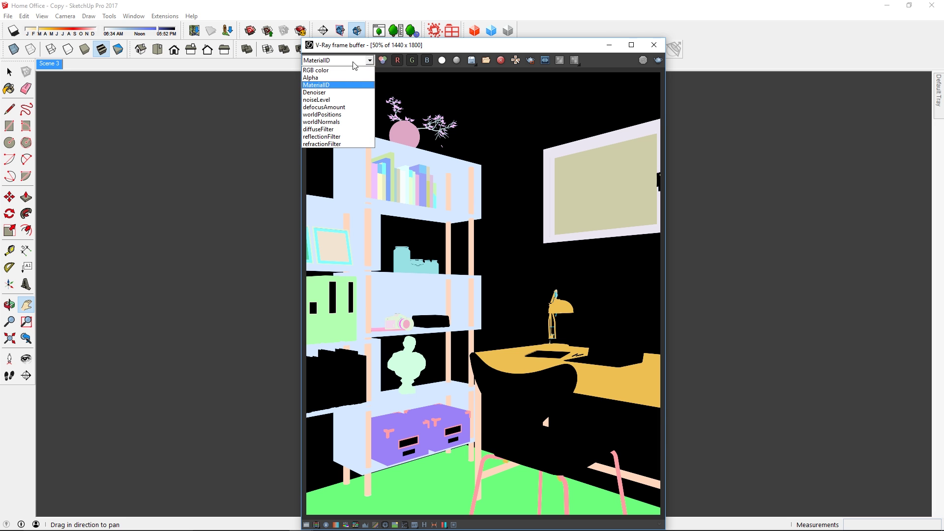
click(324, 94)
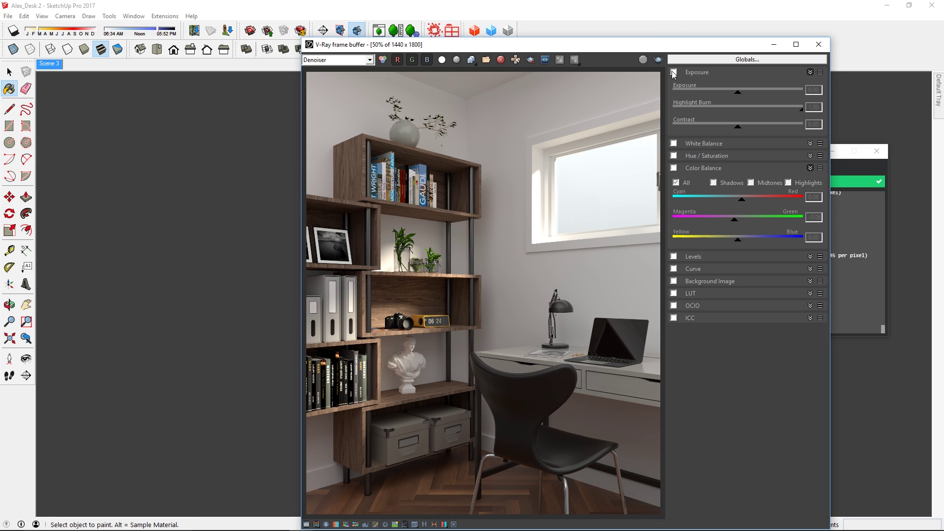
- Enable Exposure corrections, lowering highlight burn and raising exposure to 1.30
click(674, 73)
drag(741, 93, 739, 96)
mouse_move(804, 112)
mouse_down()
mouse_move(761, 115)
mouse_move(746, 95)
mouse_up()
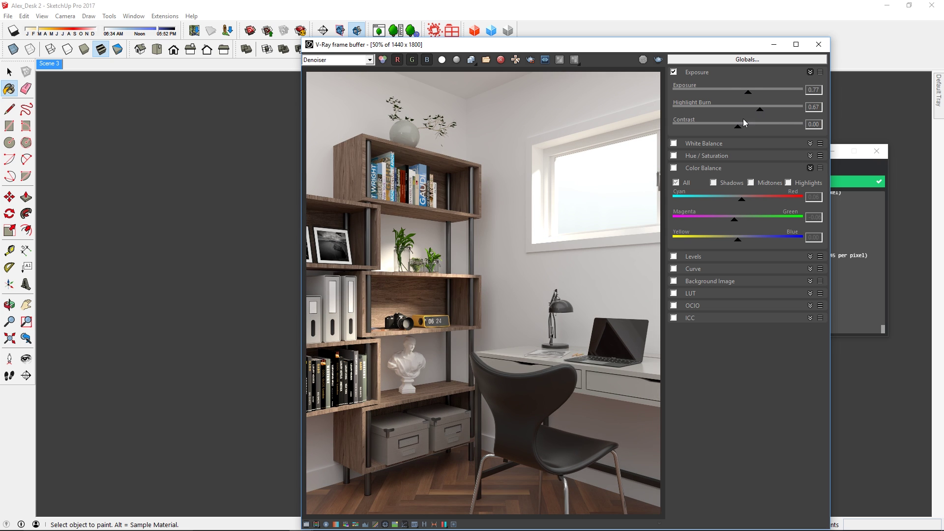
drag(742, 198, 746, 199)
- Enable Color Balance and shift it toward cyan and blue
drag(734, 219, 747, 240)
mouse_move(746, 93)
mouse_down()
mouse_move(756, 98)
mouse_move(735, 126)
mouse_up()
drag(746, 200, 733, 200)
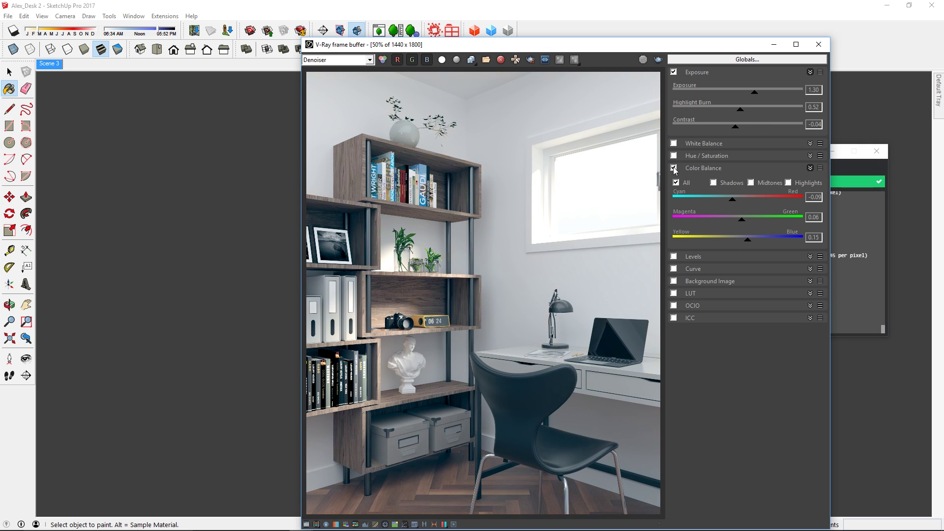
drag(750, 245, 749, 244)
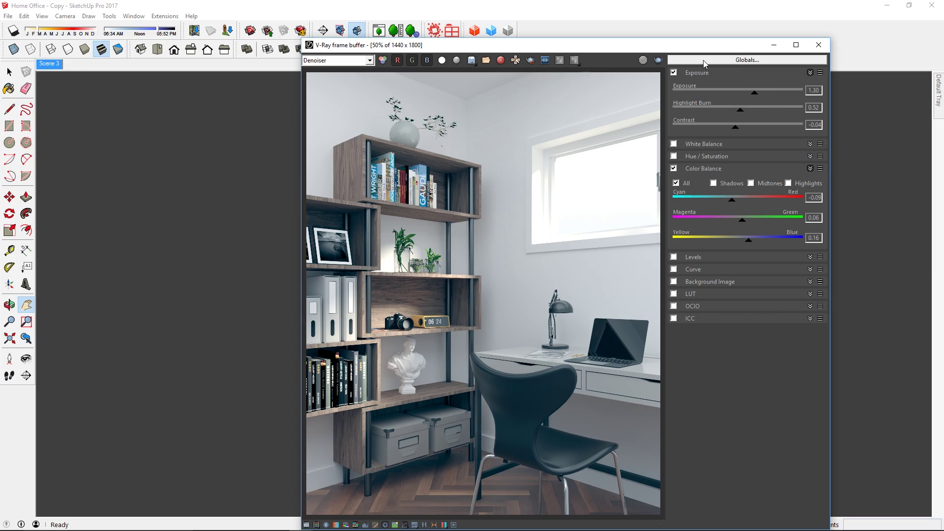
- Save the colour corrections to a file named 'Home Office'
click(718, 61)
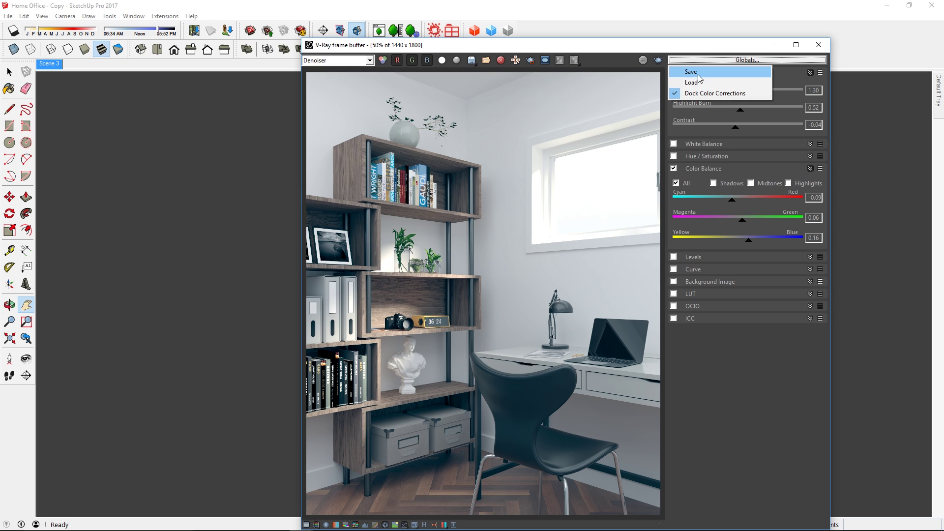
click(695, 72)
text(Home Office)
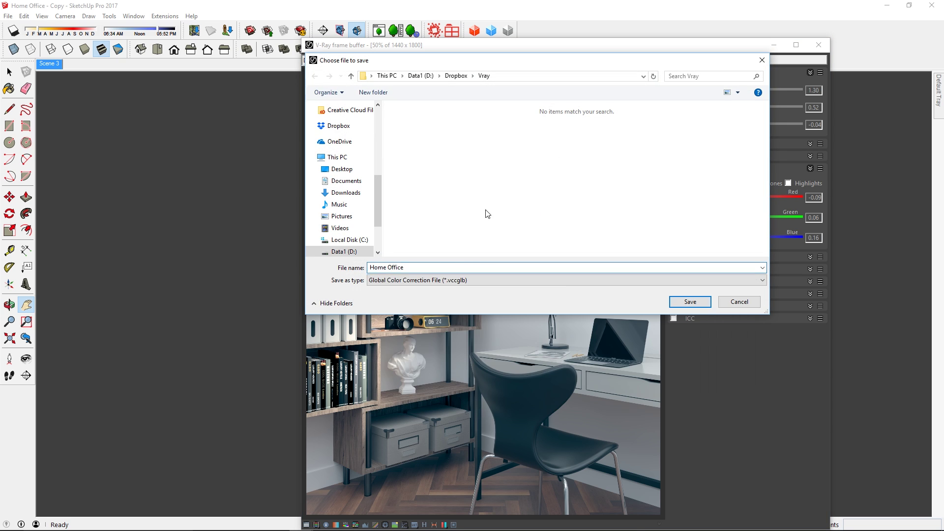
key(Return)
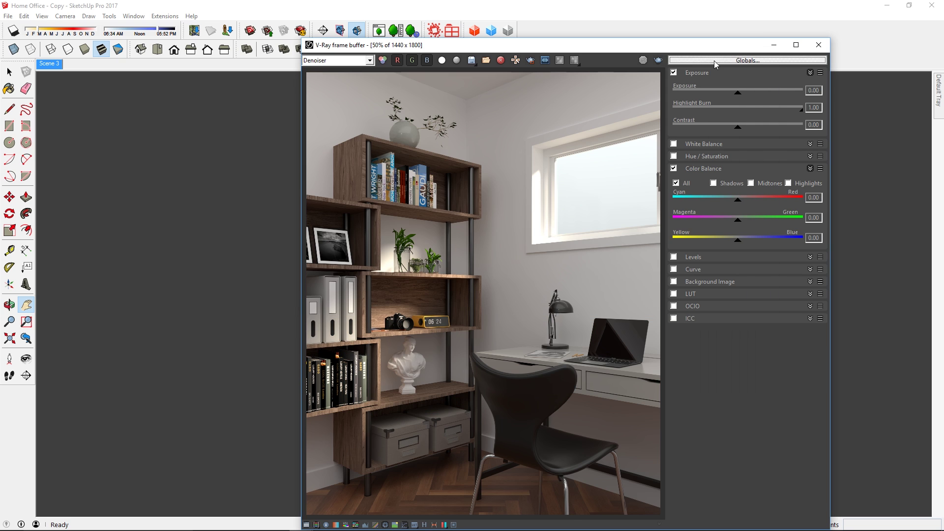
click(718, 59)
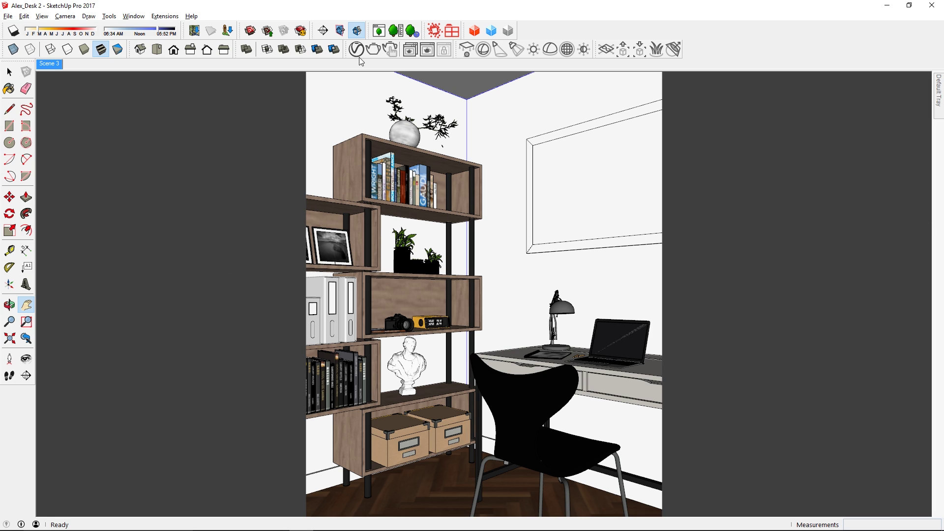
- Set the V-Ray render output to a 16:9 aspect ratio with 800 px width
click(357, 49)
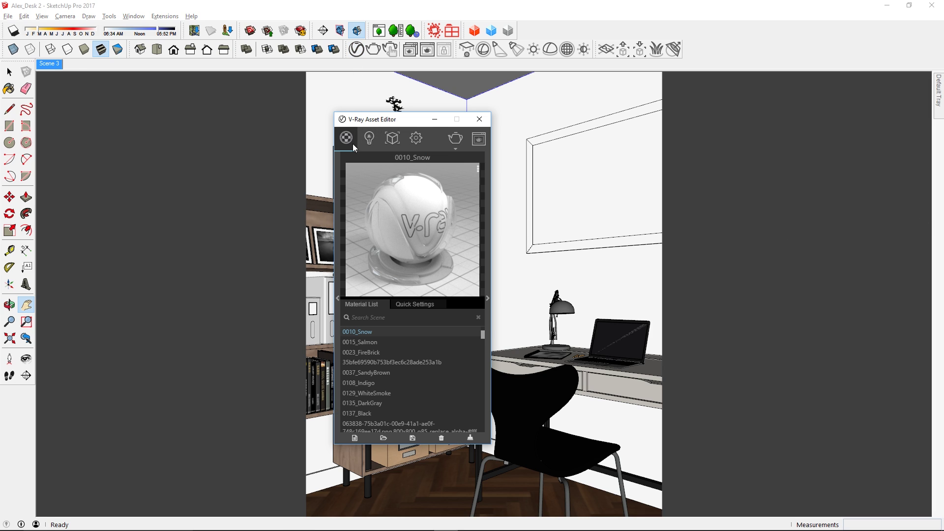
click(416, 138)
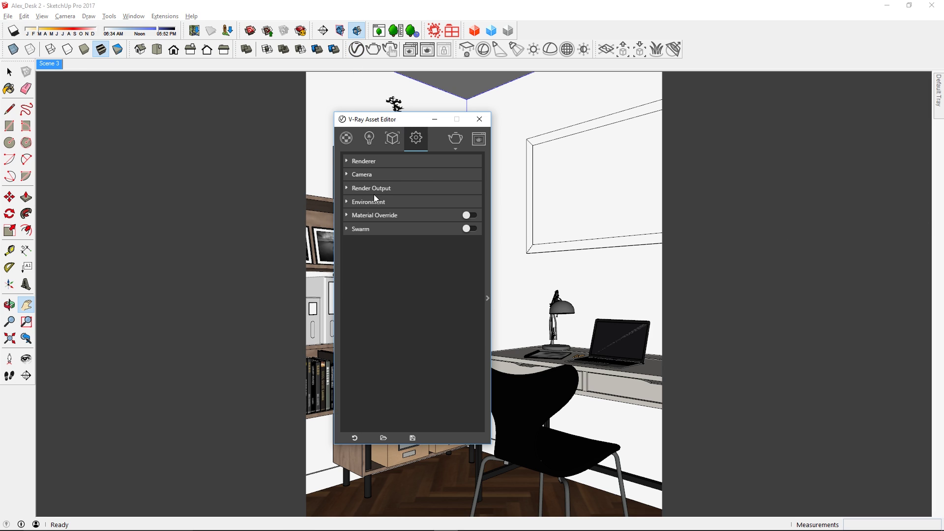
click(354, 189)
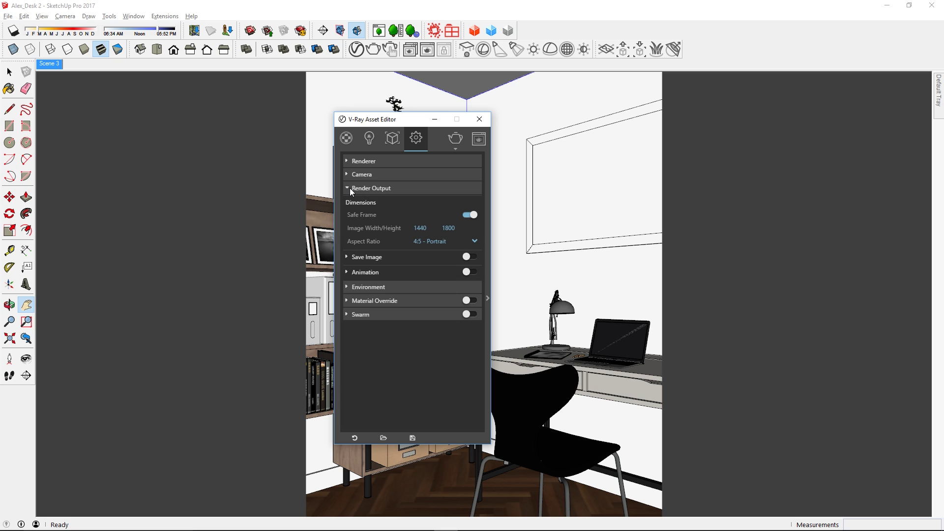
click(444, 242)
click(436, 252)
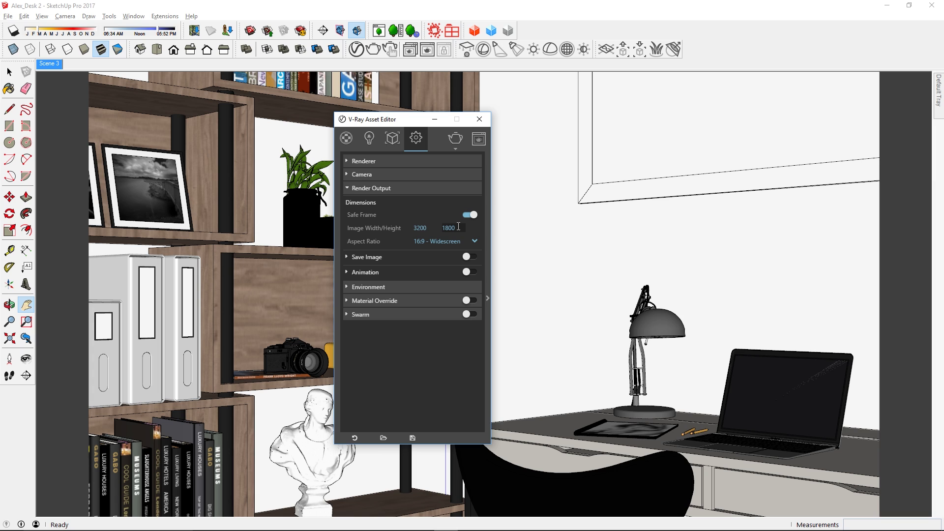
drag(458, 227, 445, 228)
double_click(420, 228)
text(800)
key(Return)
- Set Medium quality, enable depth of field focused on the shelf camera, and render
click(404, 161)
click(465, 213)
click(393, 228)
click(467, 302)
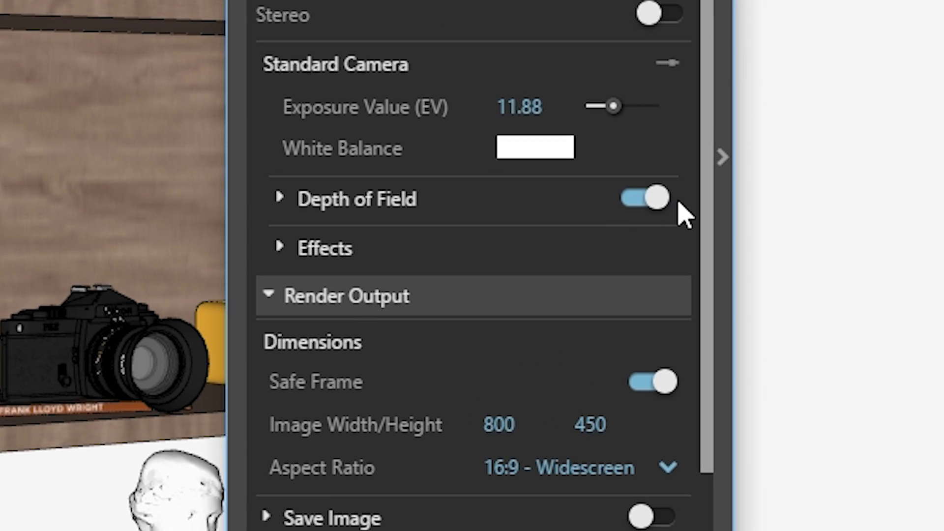
click(496, 207)
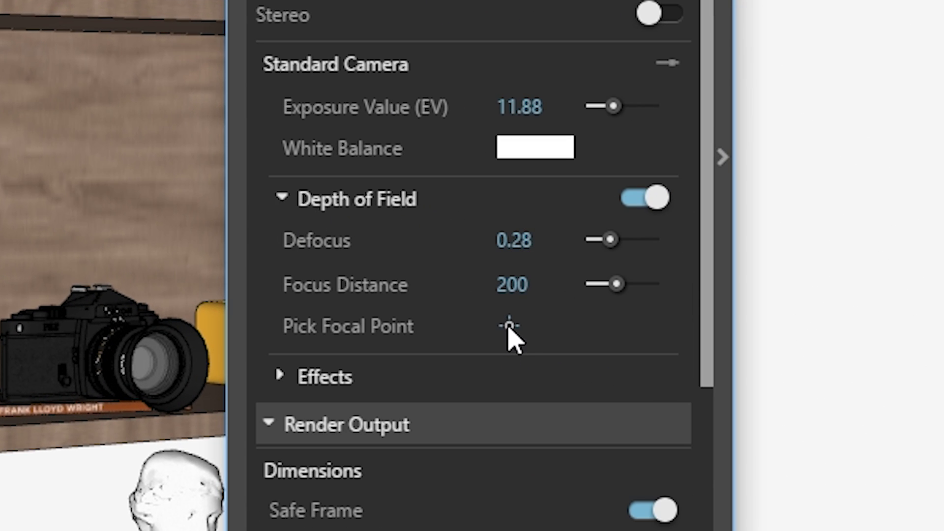
click(137, 340)
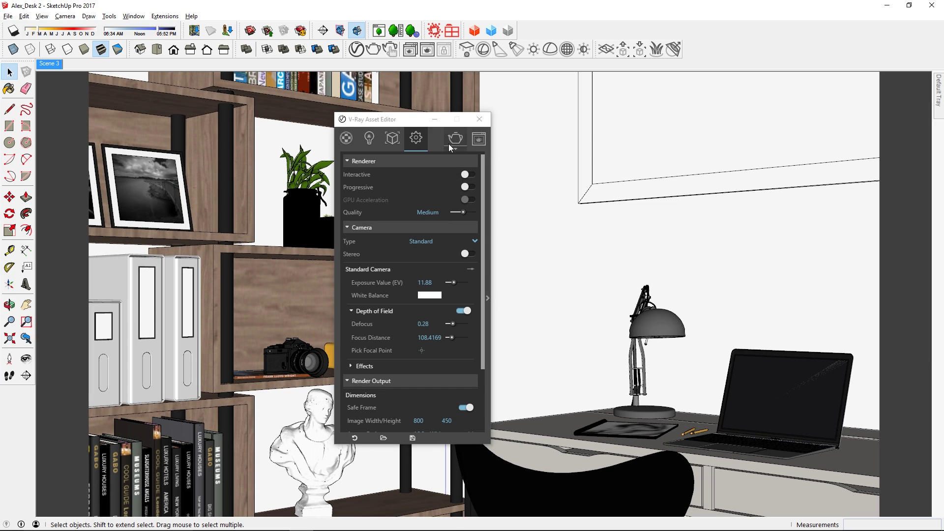
click(448, 143)
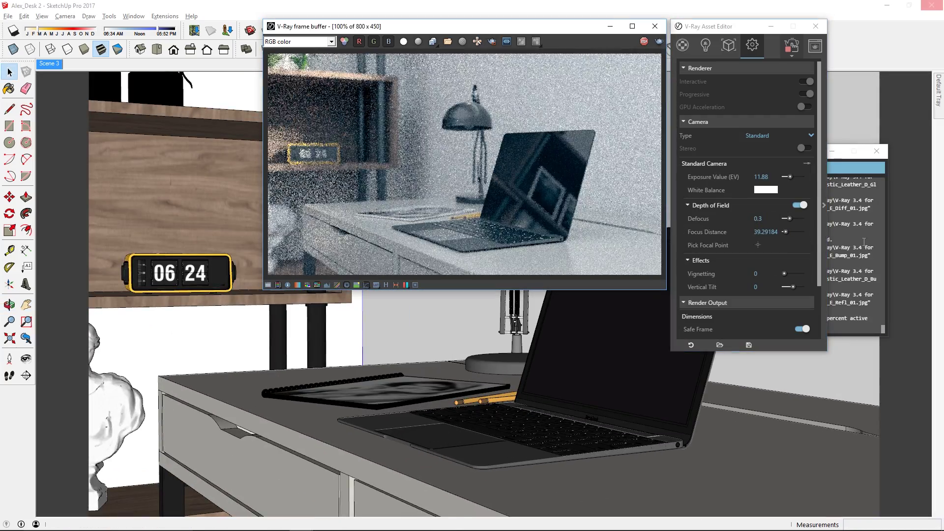
- Set the render output to 1920 × 1080, turn Interactive off, and render
click(762, 249)
click(732, 140)
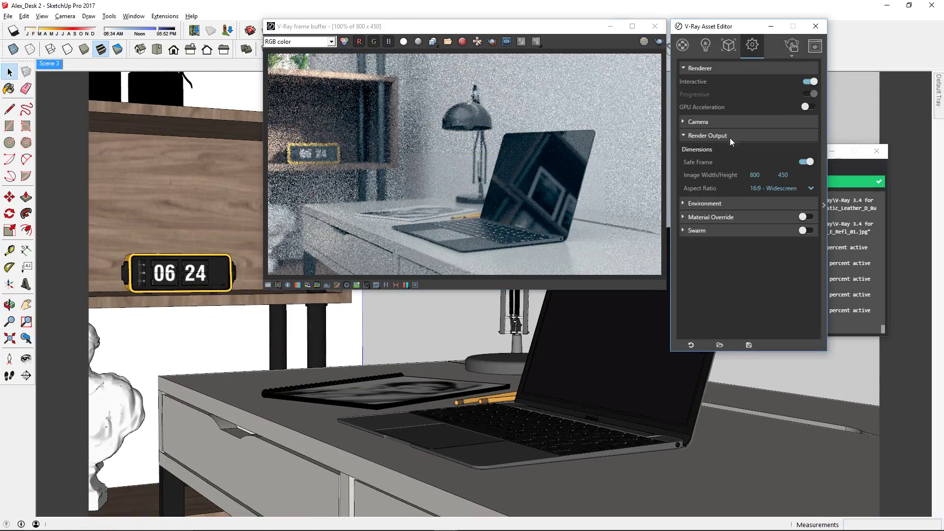
text(1920)
click(566, 191)
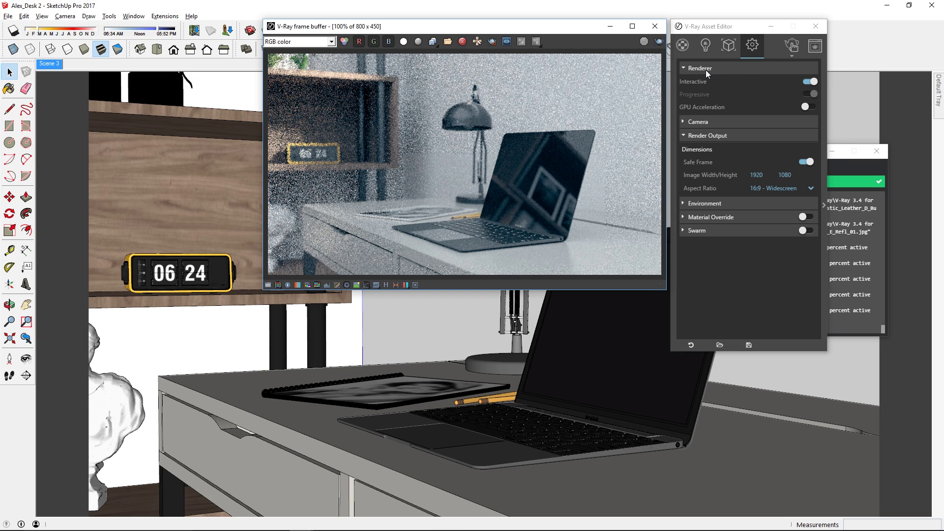
click(810, 82)
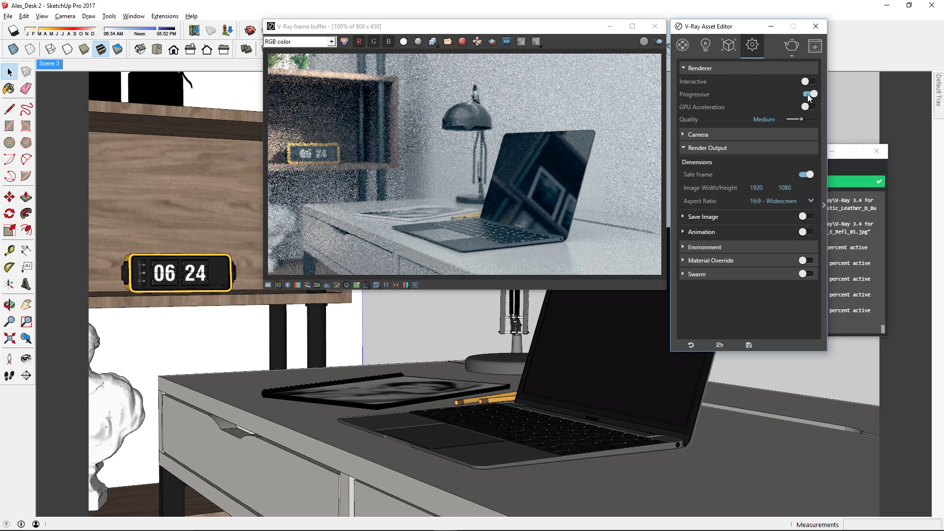
click(792, 52)
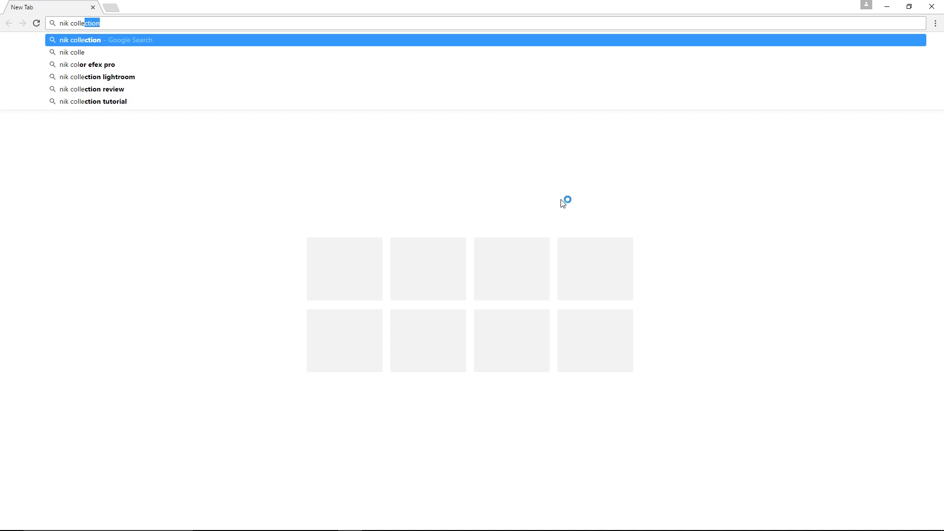
- Search 'nik collection', open the Google Nik Collection page, and browse its carousel and platform download choices
key(Return)
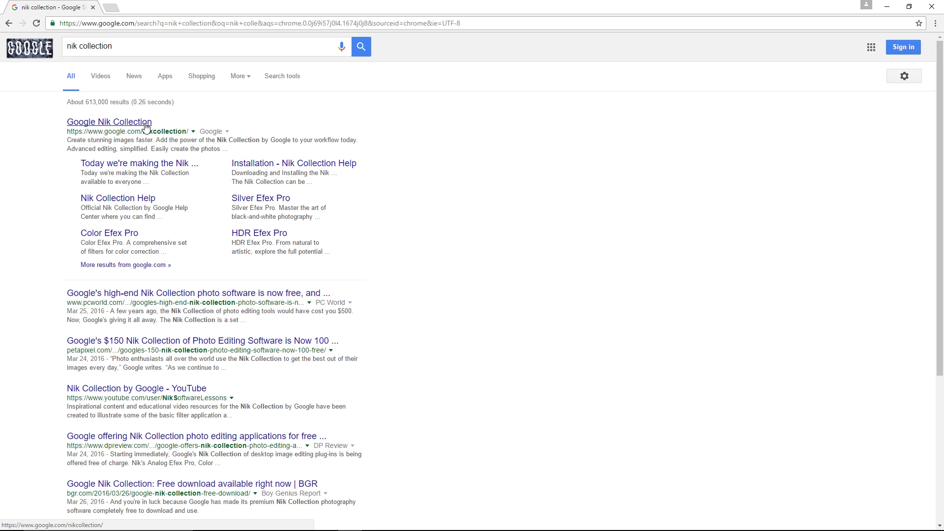
click(144, 123)
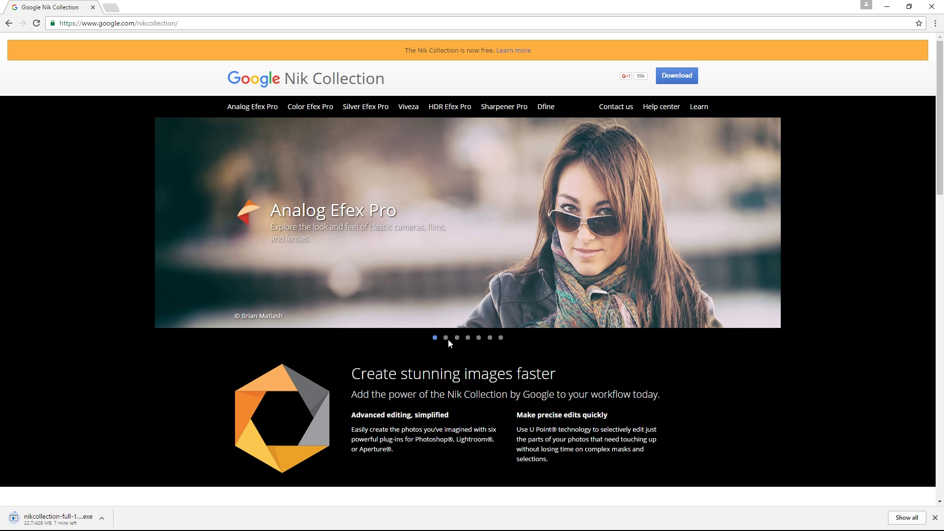
click(447, 339)
click(456, 339)
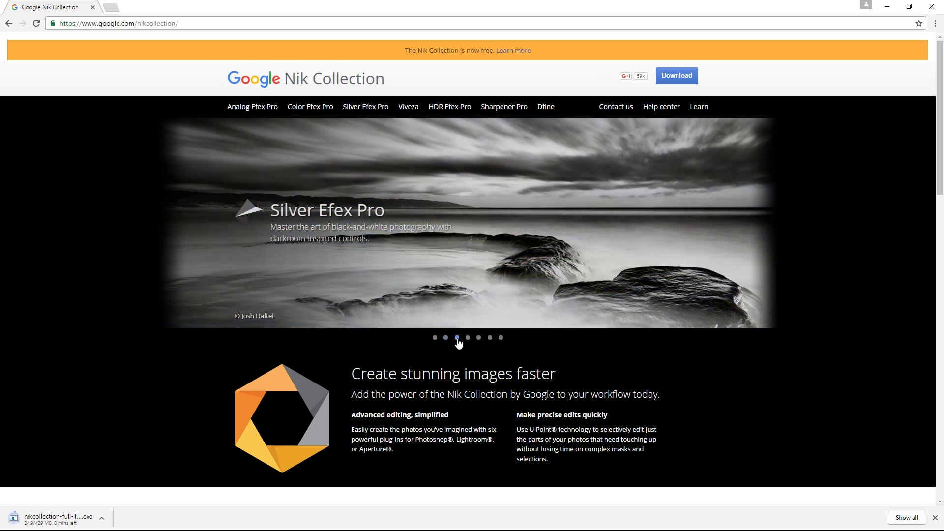
click(468, 339)
click(477, 339)
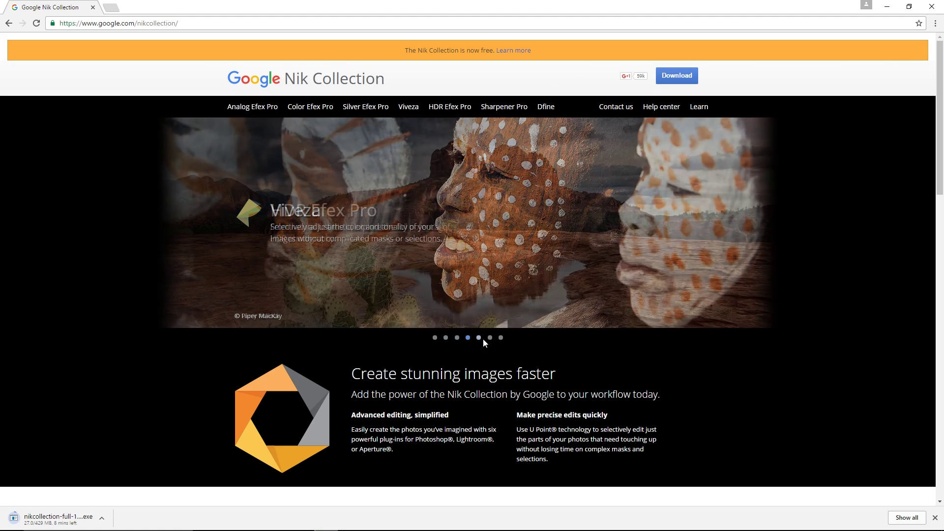
click(491, 339)
click(677, 75)
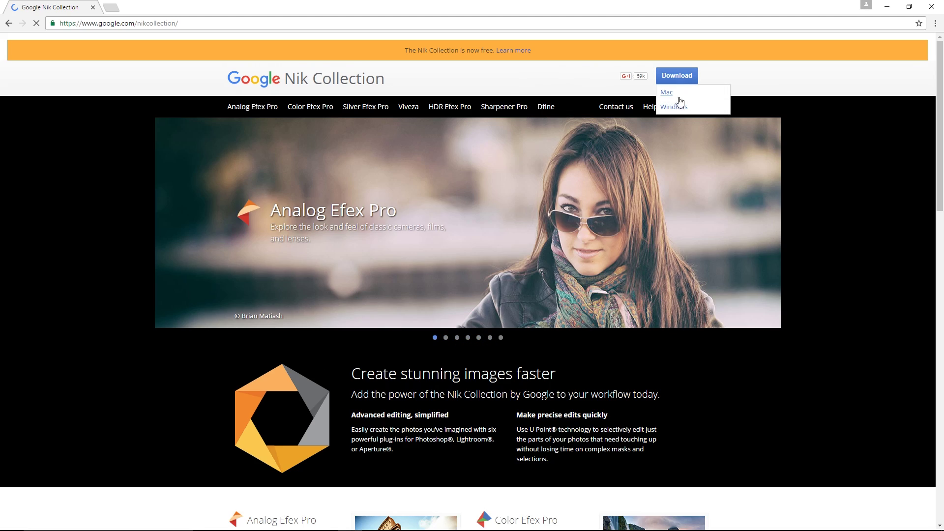
click(501, 339)
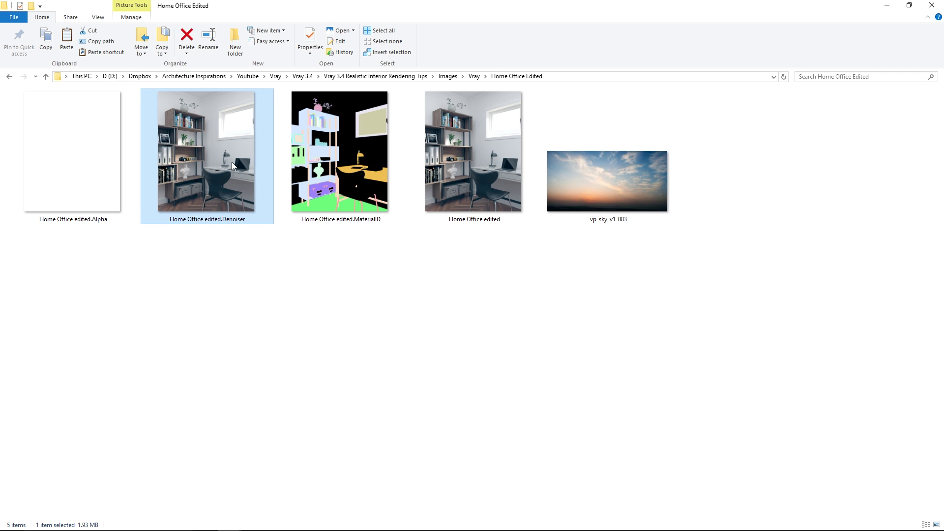
- Open the Denoiser render in Photoshop from File Explorer
right_click(233, 163)
mouse_move(308, 324)
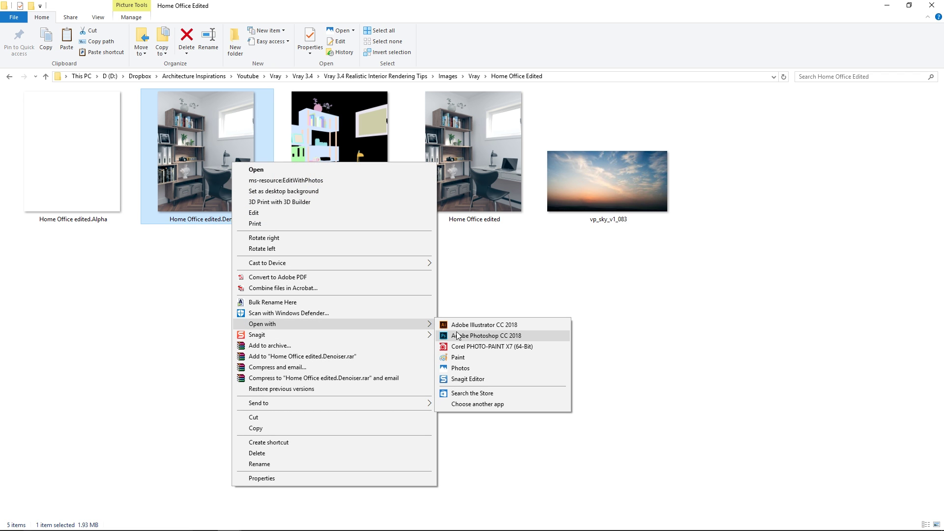
click(466, 336)
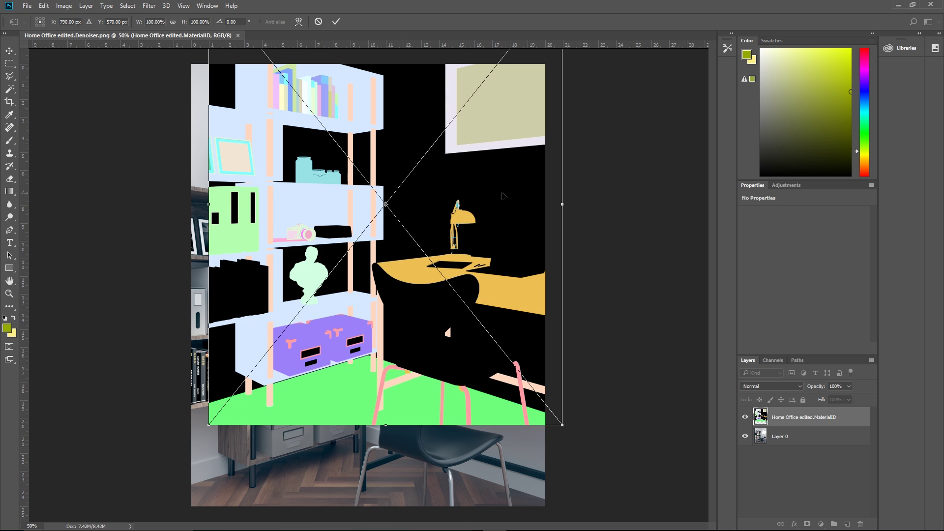
- Place the MaterialID pass aligned over the canvas and check it against the render
drag(502, 196, 486, 277)
click(336, 21)
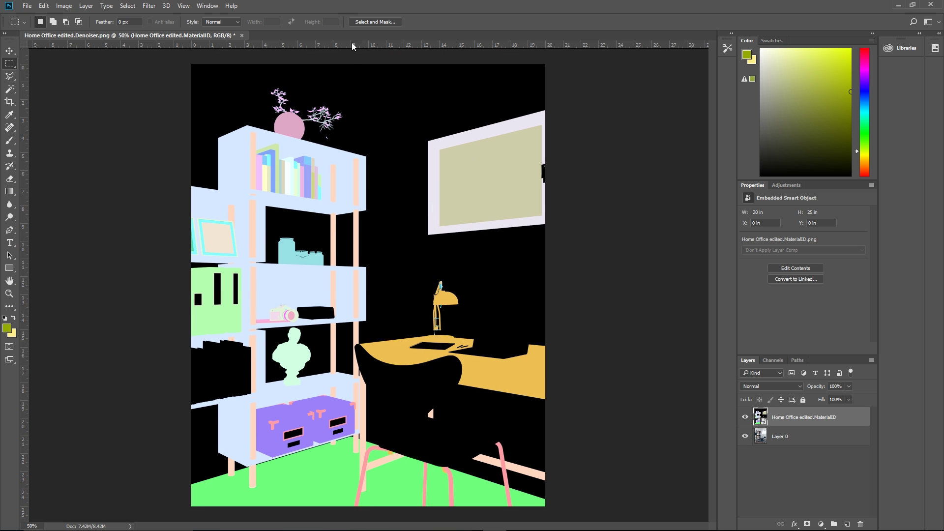
click(746, 418)
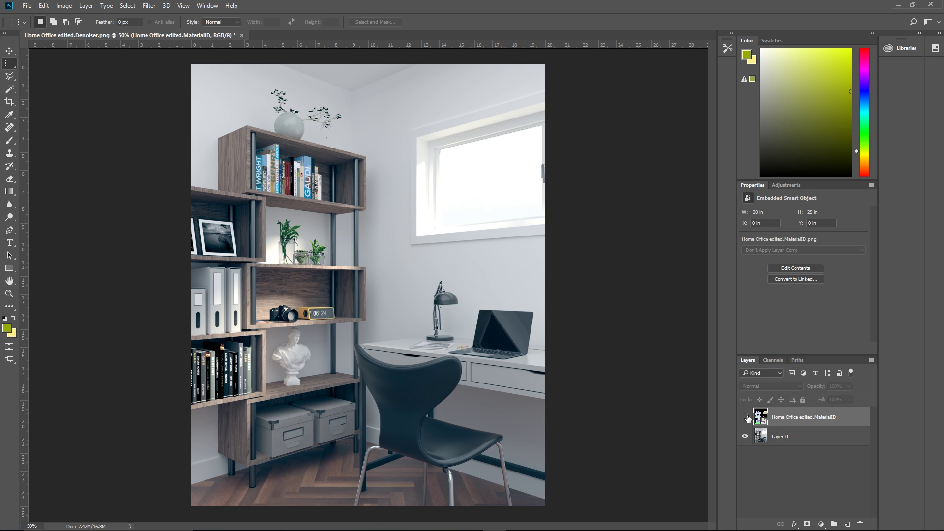
click(746, 418)
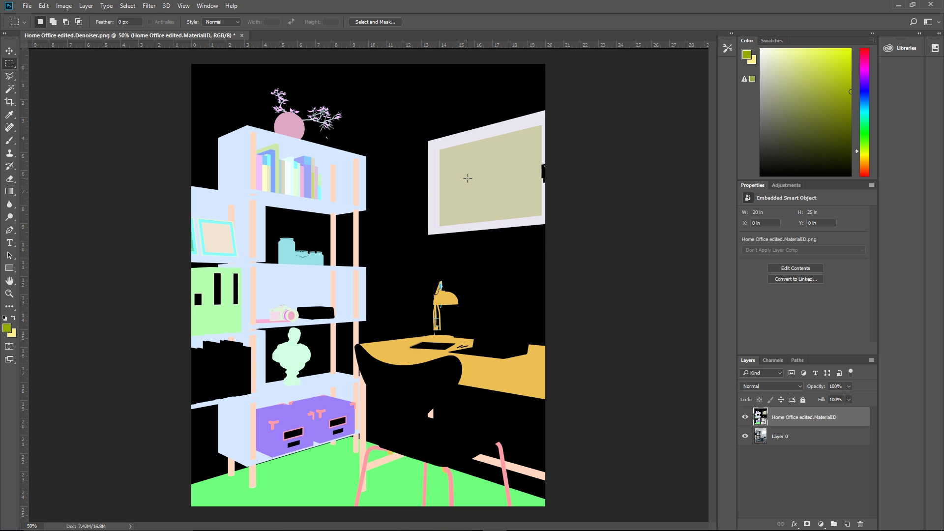
- Magic Wand the window glass on the MaterialID pass, hide the pass, and mask the window out of Layer 0
key(w)
right_click(10, 91)
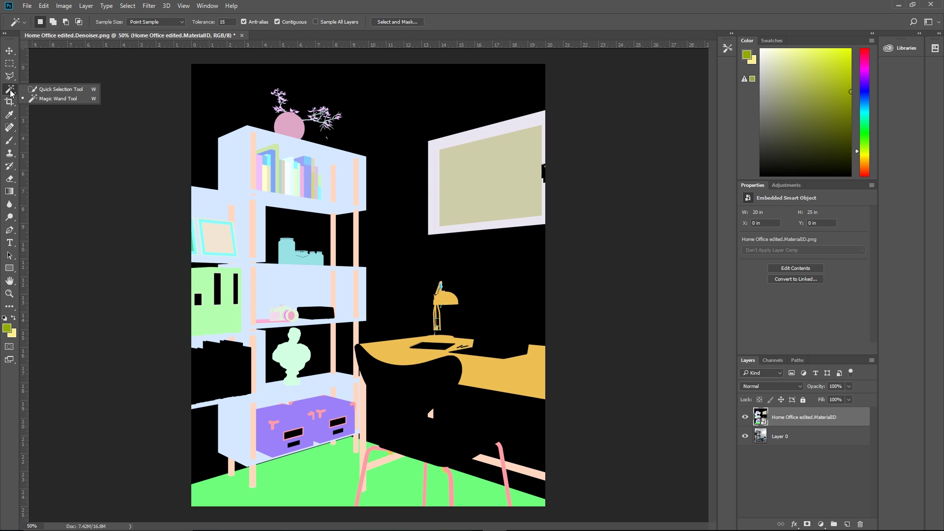
click(49, 100)
click(494, 171)
click(744, 418)
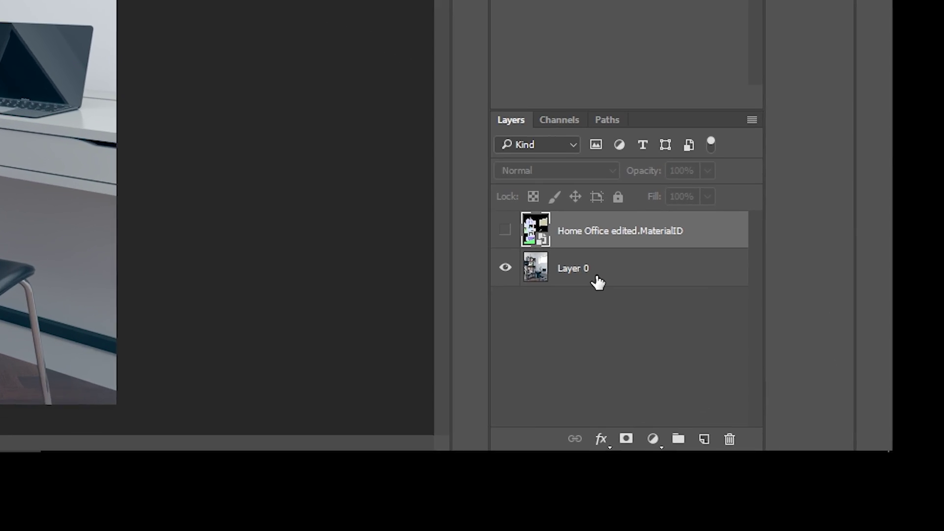
click(762, 418)
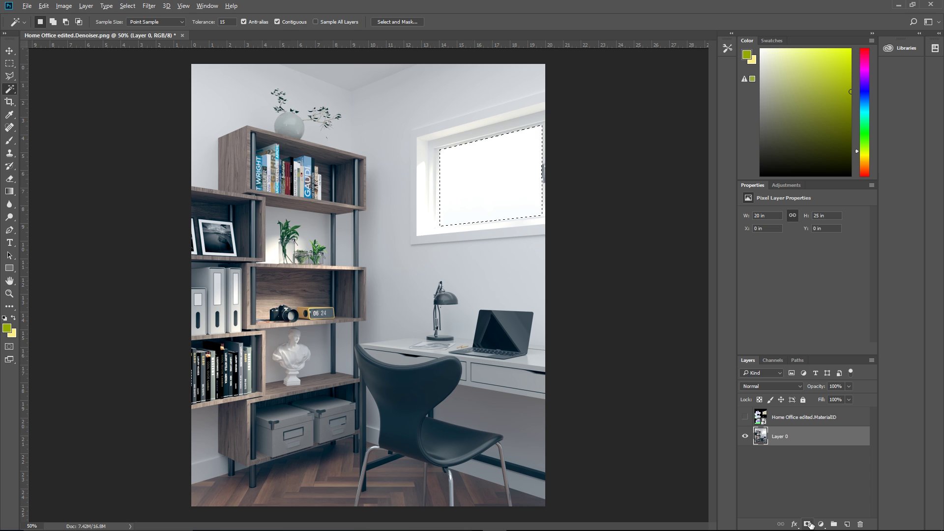
alt+click(498, 380)
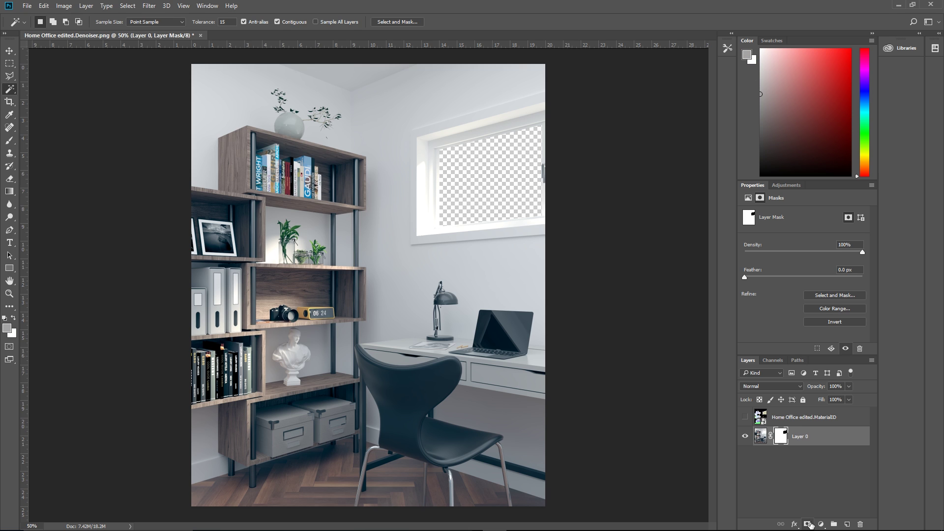
key(alt+Tab)
click(659, 443)
- Place the vp_sky image, scale it over the window, move it below Layer 0 and raise it
drag(669, 434, 376, 175)
drag(552, 264, 710, 358)
click(336, 21)
key(ctrl+bracketleft)
drag(488, 177, 489, 163)
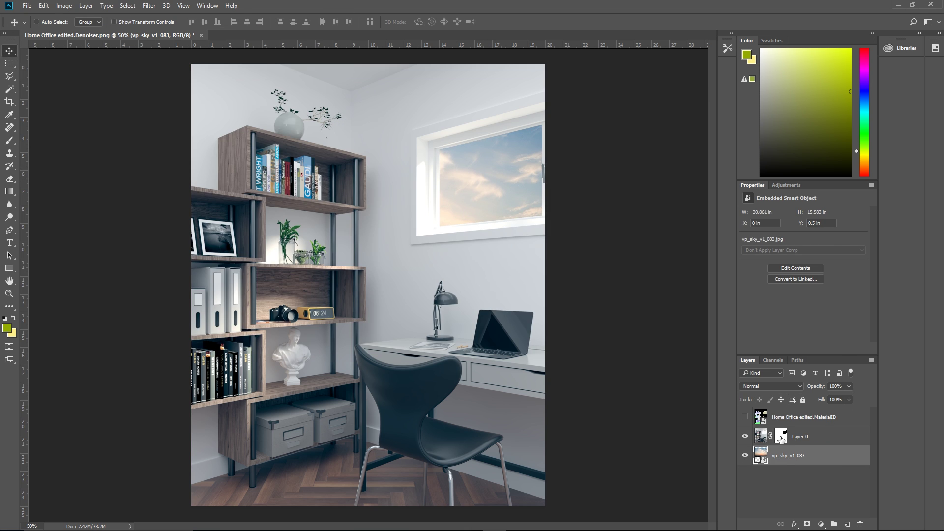
- Add a clipped Hue/Saturation layer adjusting the sky's Lightness, then stamp a merged Layer 1 on top
click(821, 525)
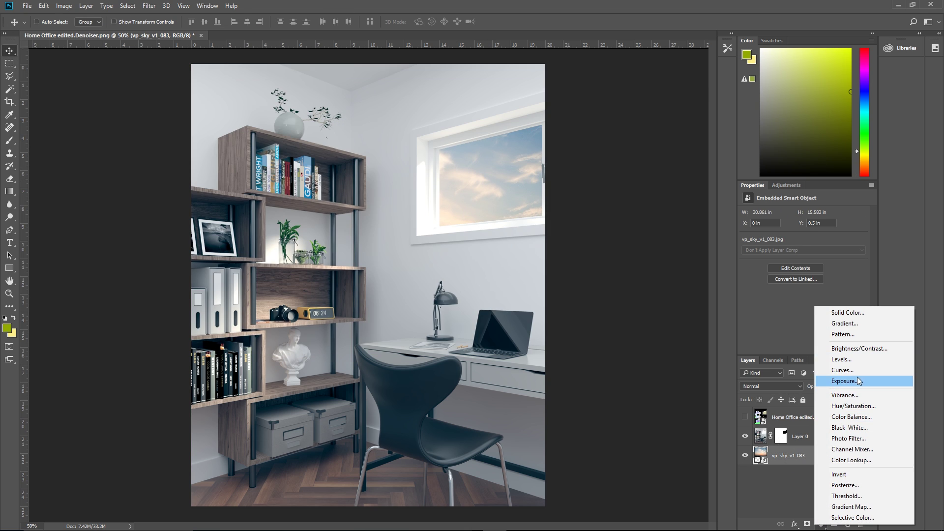
click(863, 408)
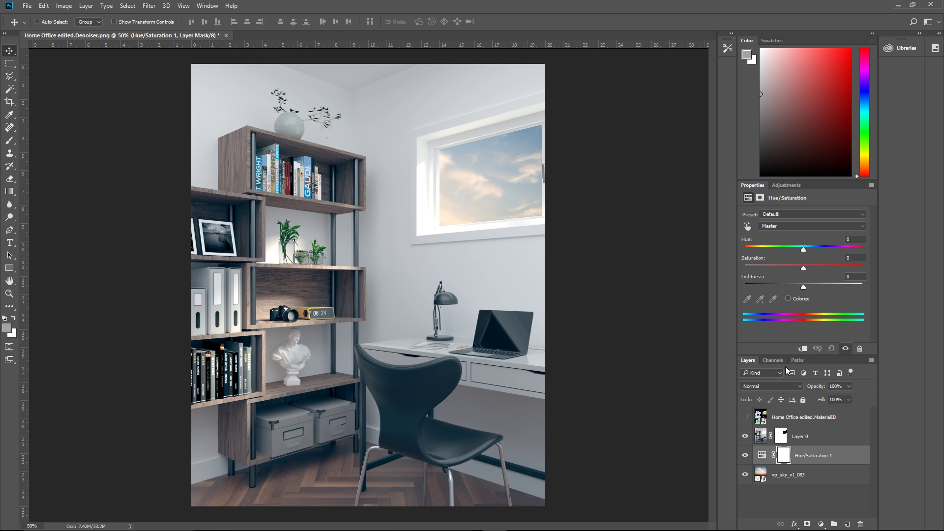
key(ctrl+alt+g)
drag(798, 286, 830, 287)
click(800, 436)
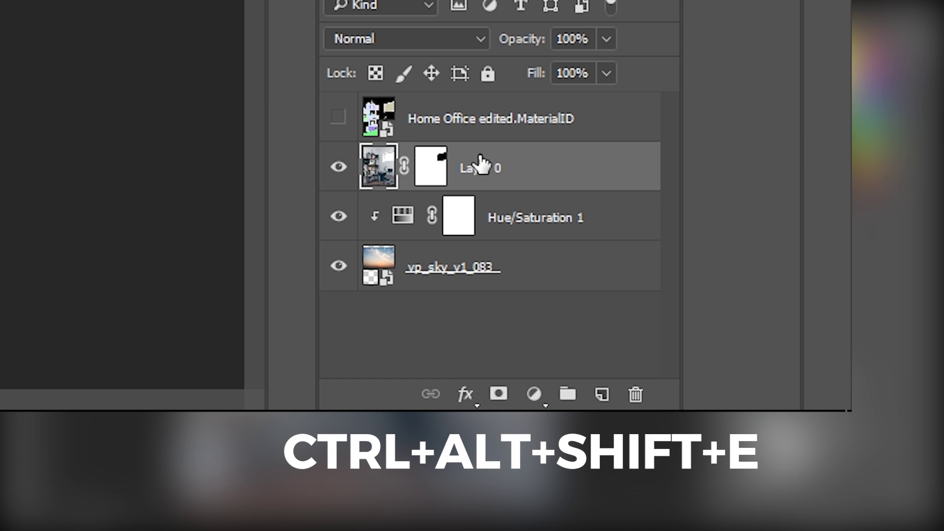
key(ctrl+alt+shift+e)
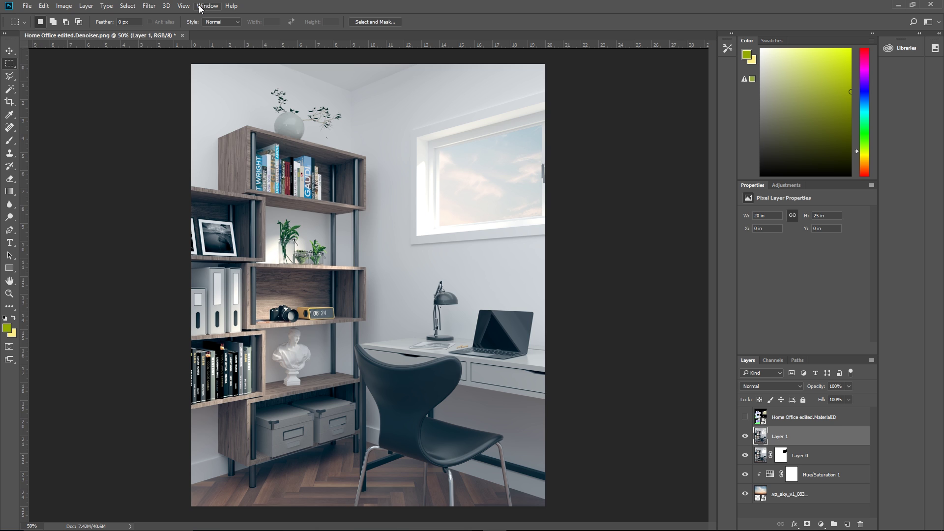
- Launch Color Efex Pro 4 and preview filters like Brilliance / Warmth, Classical Soft Focus and Film Efex: Faded
click(150, 6)
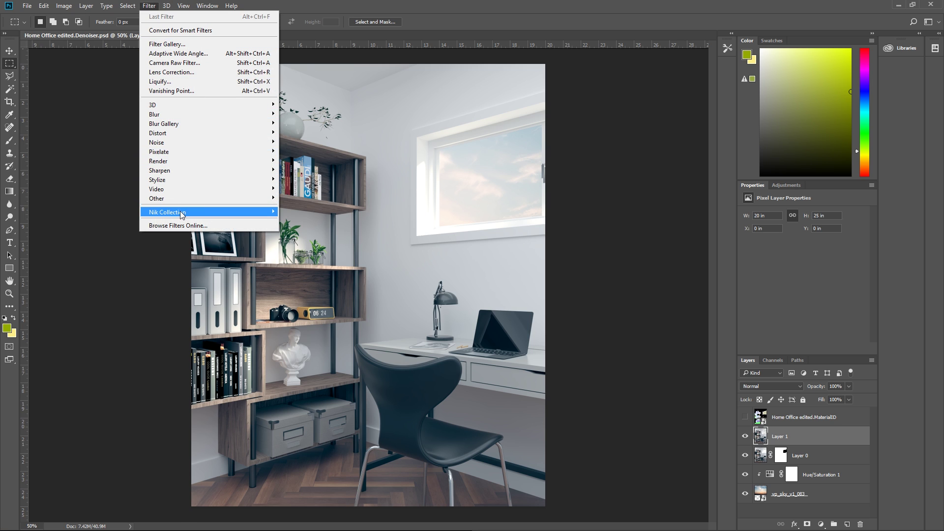
mouse_move(204, 212)
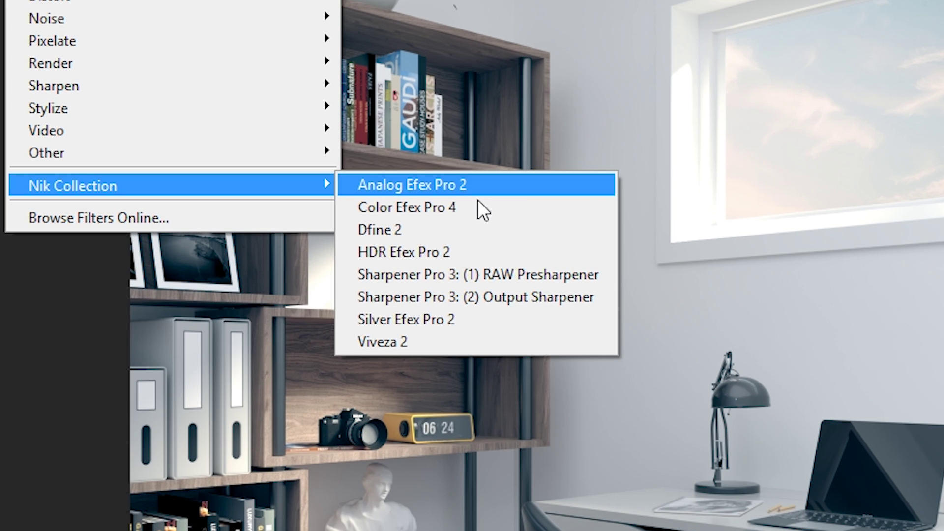
click(489, 209)
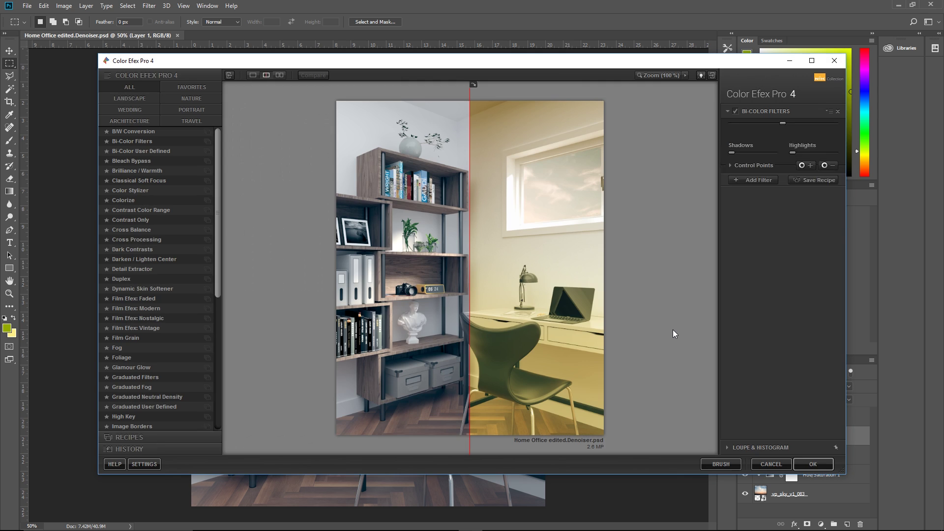
click(136, 171)
click(139, 180)
click(131, 230)
click(141, 210)
click(134, 299)
click(145, 349)
click(143, 397)
click(157, 412)
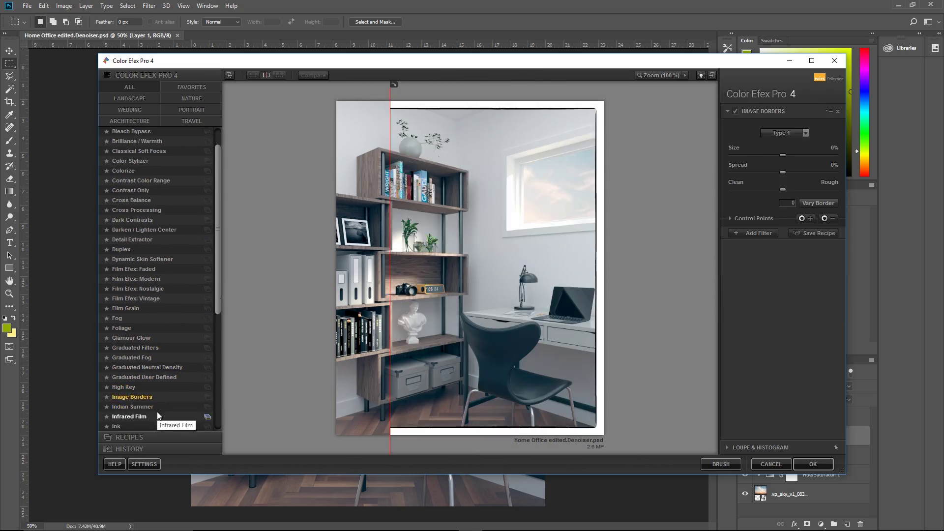
- Preview Low Key and Monday Morning, pick Reflector Efex, compare before/after, and apply it
scroll(157, 411, down, 3)
click(147, 372)
click(159, 388)
scroll(156, 369, down, 4)
click(162, 338)
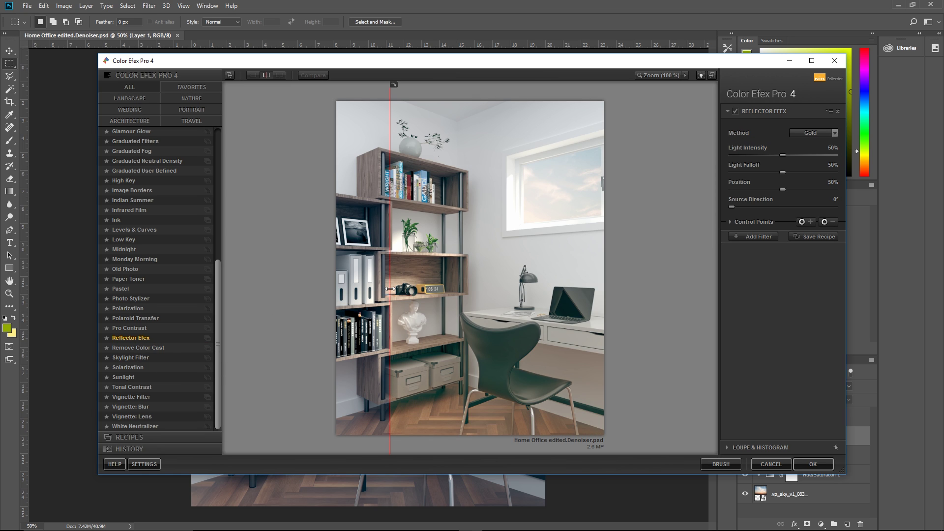
drag(389, 289, 668, 295)
drag(546, 300, 224, 306)
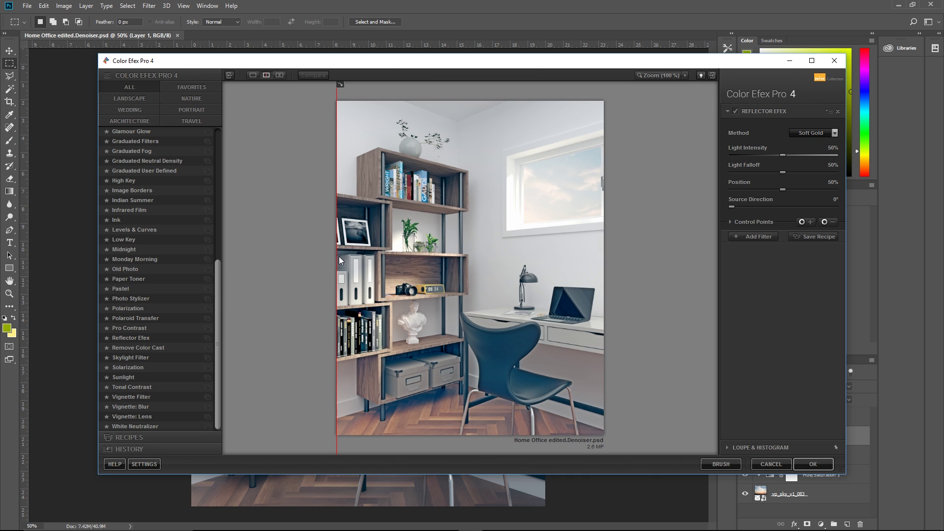
mouse_move(339, 259)
mouse_down()
mouse_move(386, 260)
mouse_move(338, 260)
mouse_up()
click(813, 464)
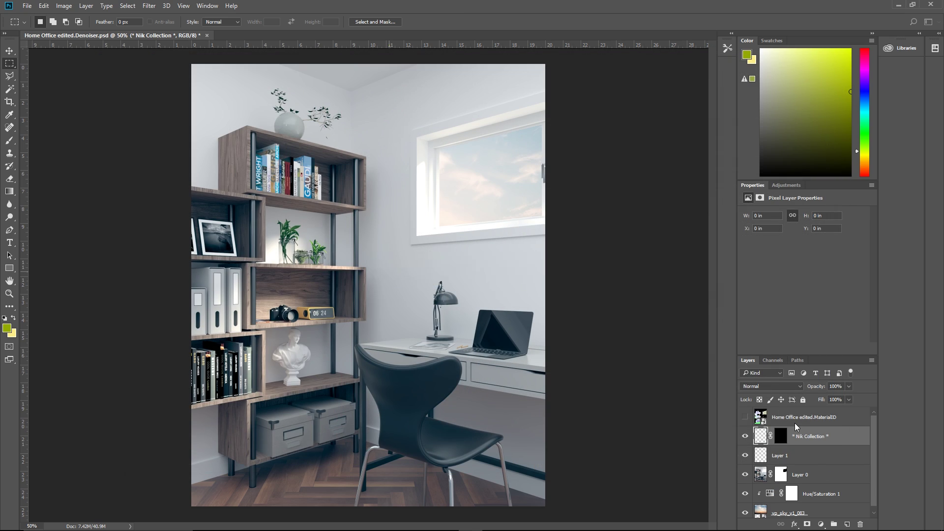
- Compare the Reflector Efex layer on and off, then set its opacity to 50%
click(747, 437)
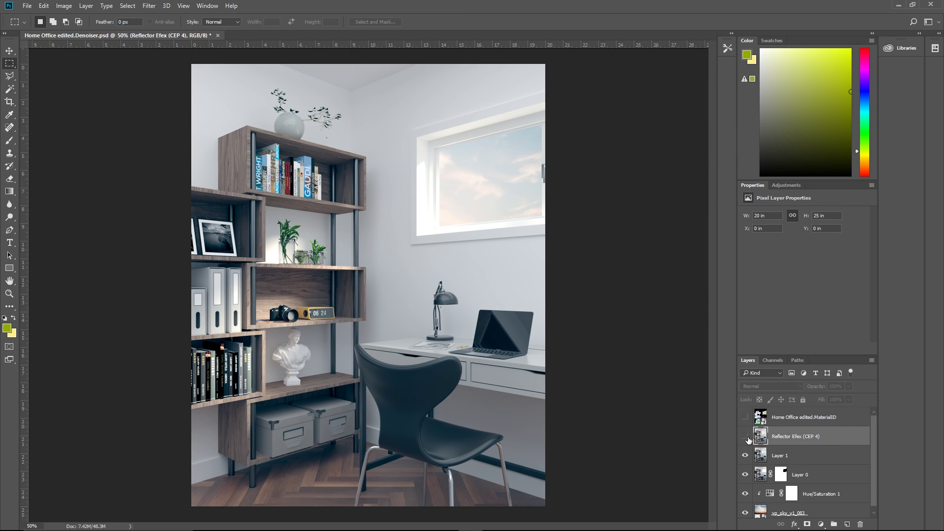
click(745, 436)
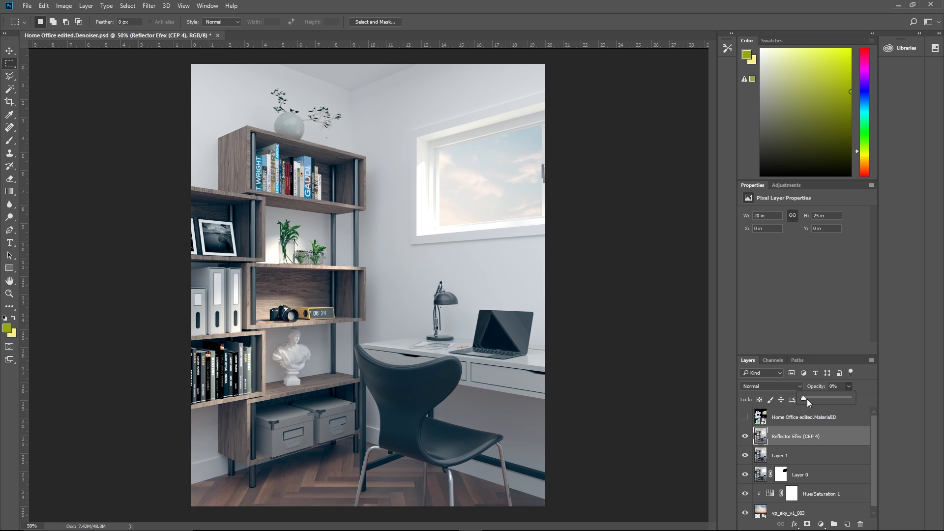
drag(815, 399, 854, 396)
- Apply Color Efex Pro 4 Classical Soft Focus at 35% strength as a new layer
click(149, 6)
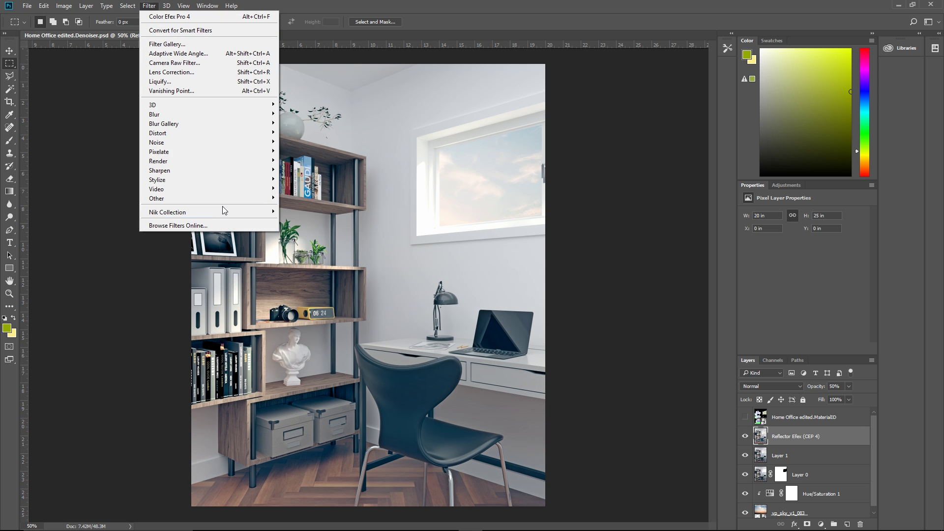
click(315, 220)
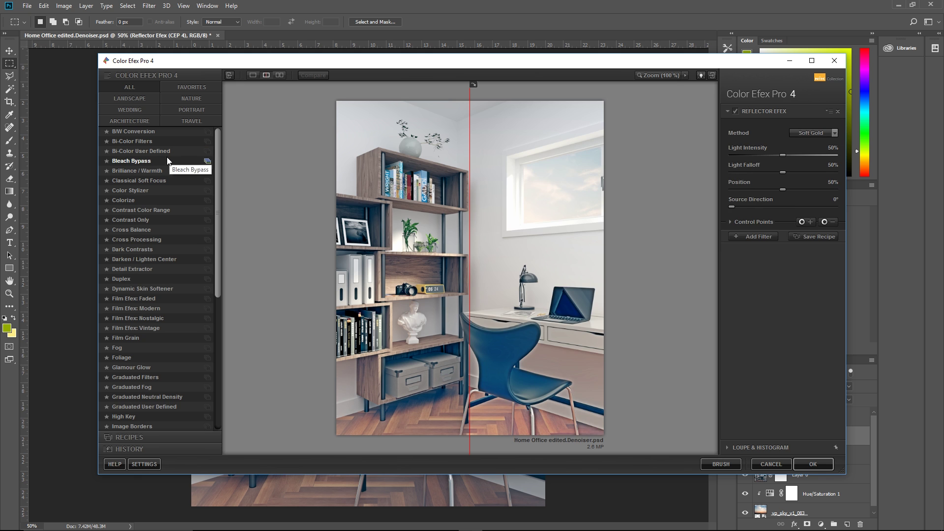
click(147, 180)
drag(471, 196, 195, 255)
mouse_move(783, 172)
mouse_down()
mouse_move(757, 173)
mouse_move(768, 173)
mouse_up()
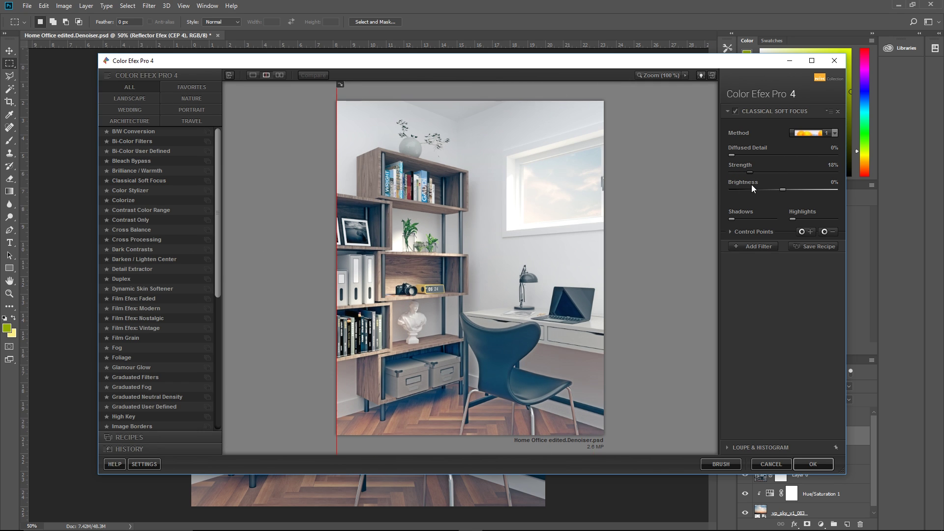
click(812, 464)
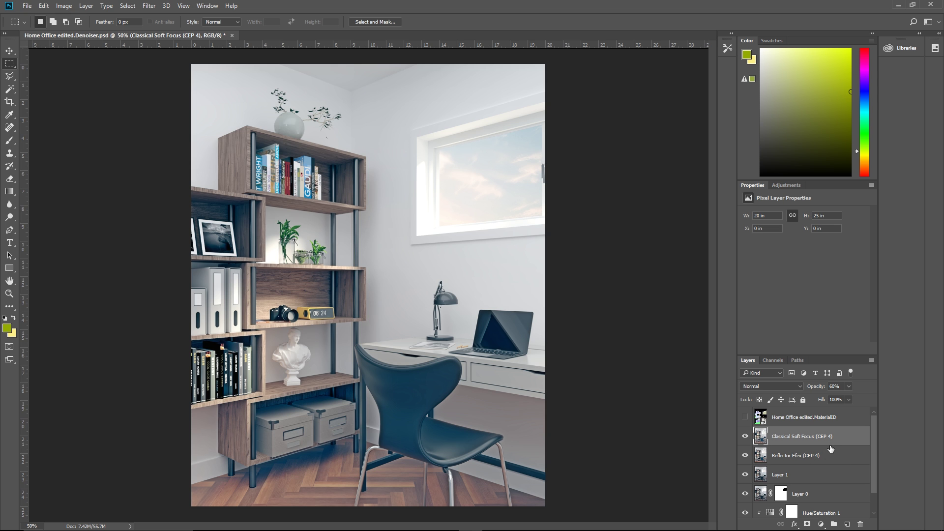
- Duplicate Layer 0 below the sky layer and delete the copy's layer mask
scroll(831, 444, down, 1)
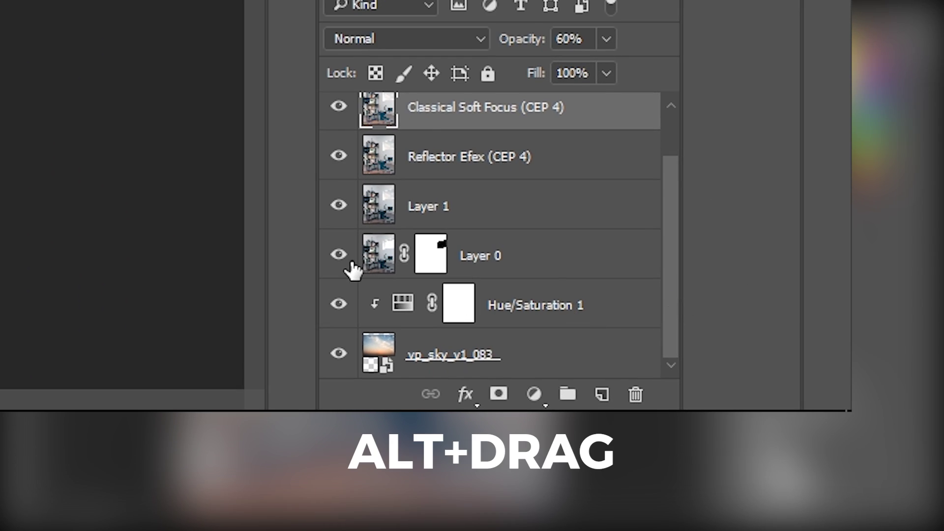
click(554, 266)
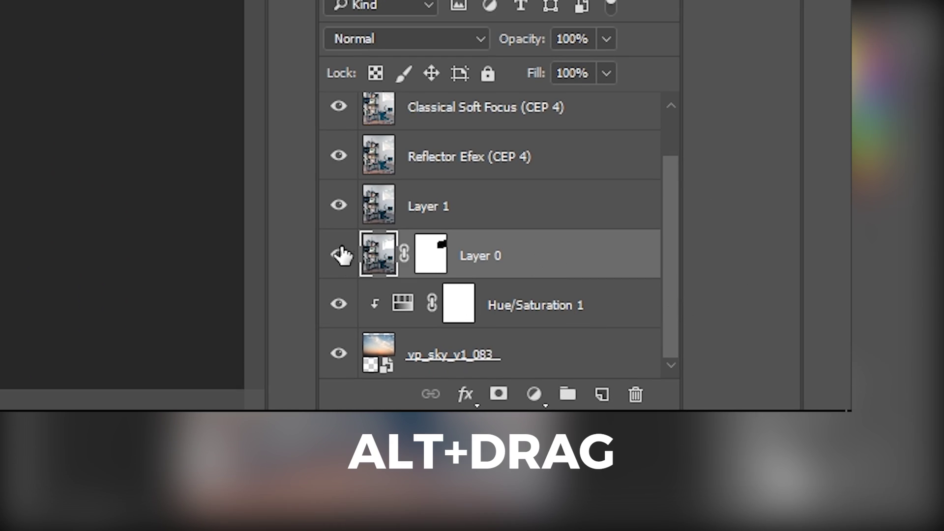
alt+drag(542, 259, 543, 372)
right_click(431, 357)
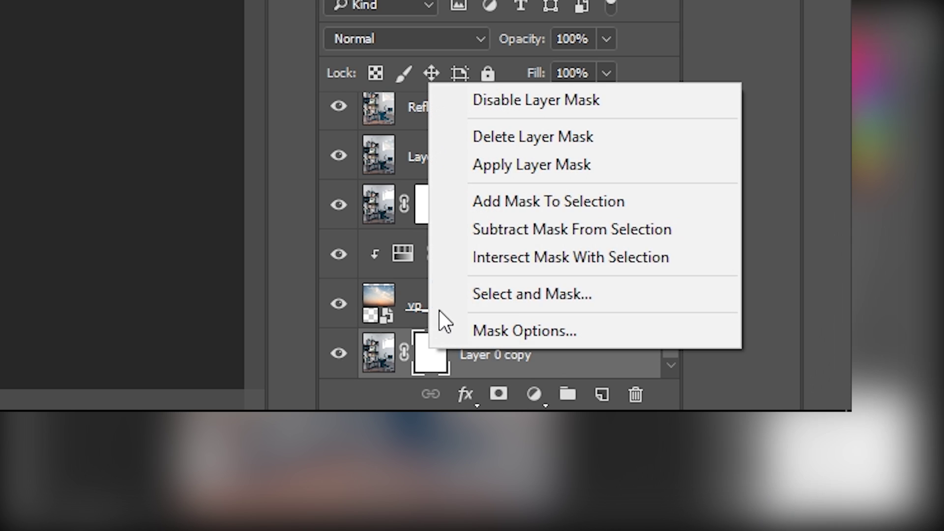
click(508, 147)
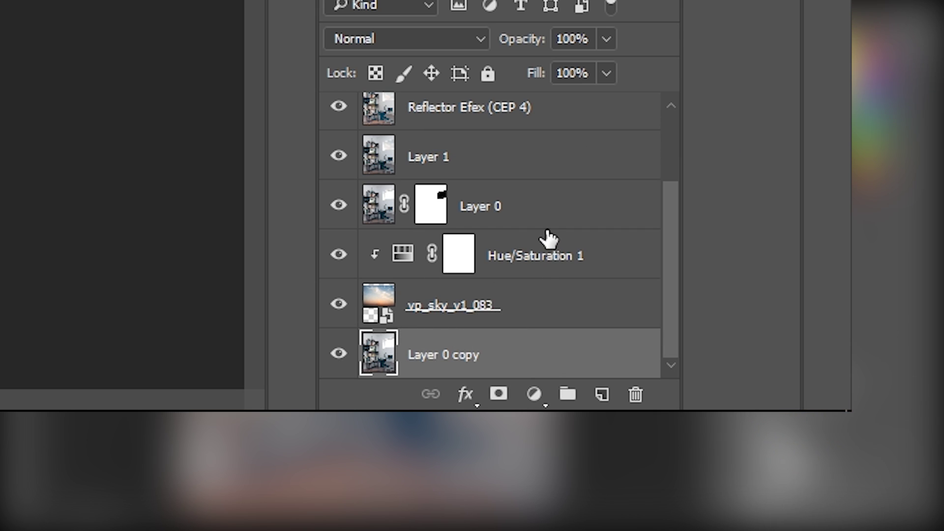
- Group all layers from the sky up to the top into Group 1
click(553, 305)
scroll(552, 297, up, 2)
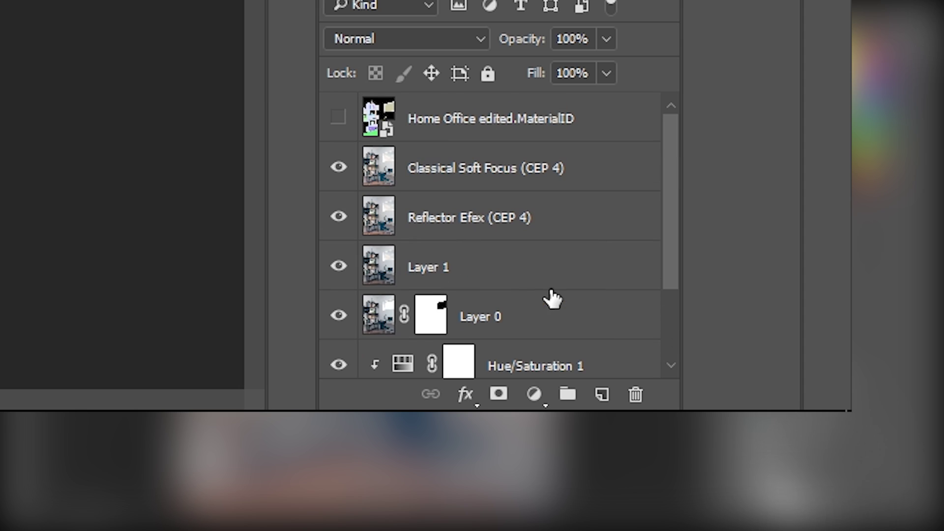
shift+click(555, 126)
key(ctrl+g)
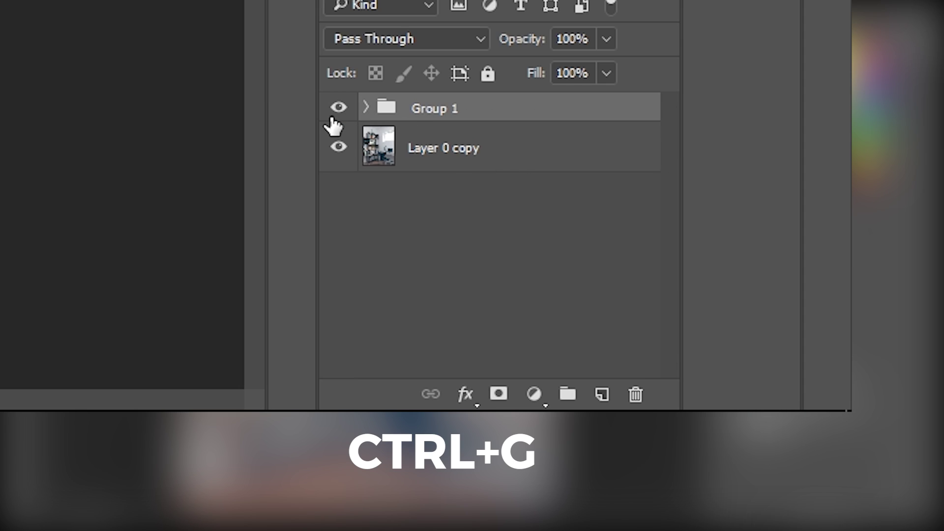
- Toggle Group 1's visibility repeatedly to compare the raw render with the edited version
click(336, 118)
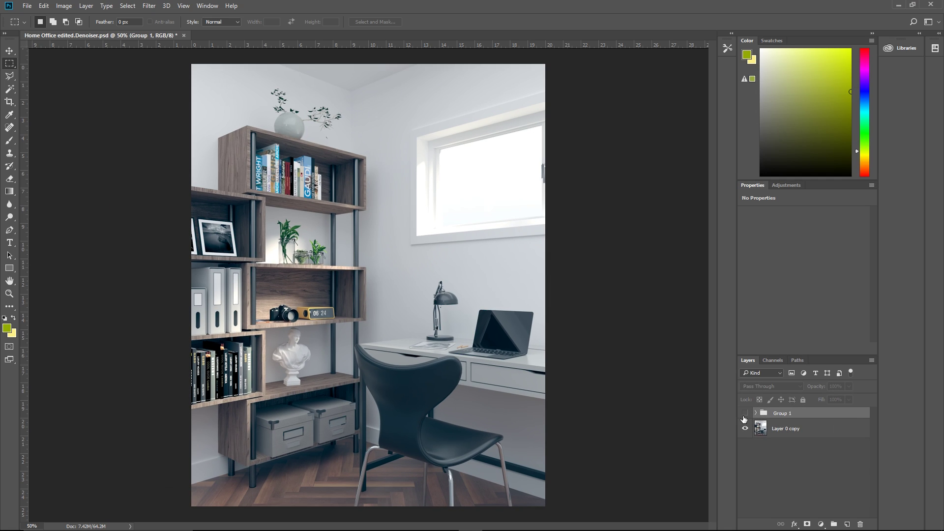
click(744, 414)
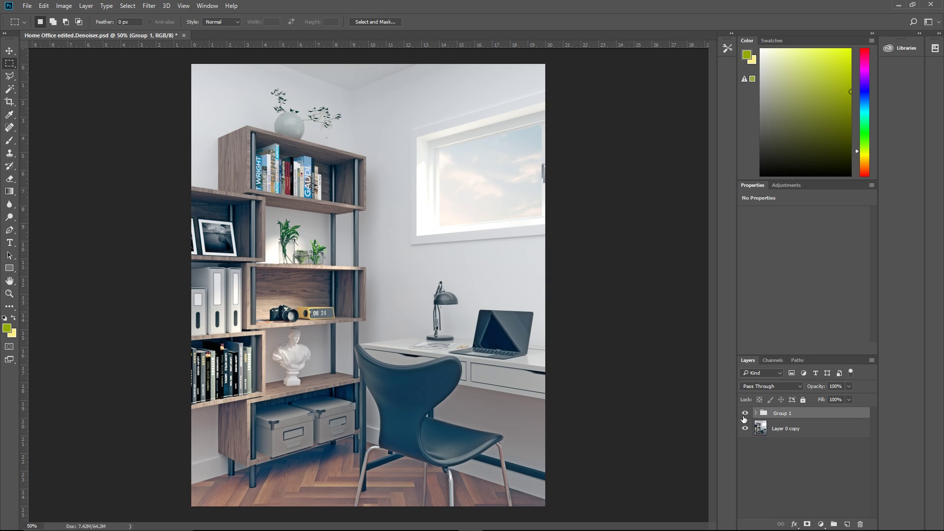
click(745, 414)
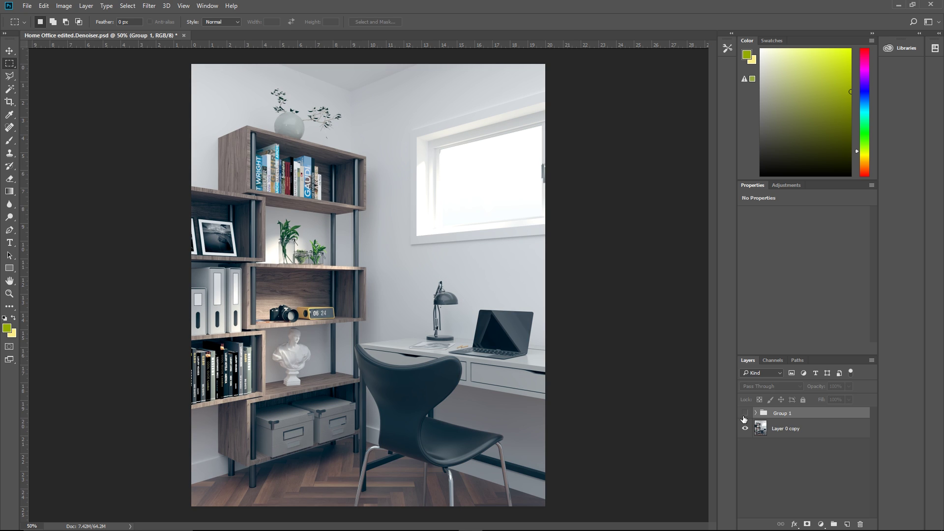
click(745, 414)
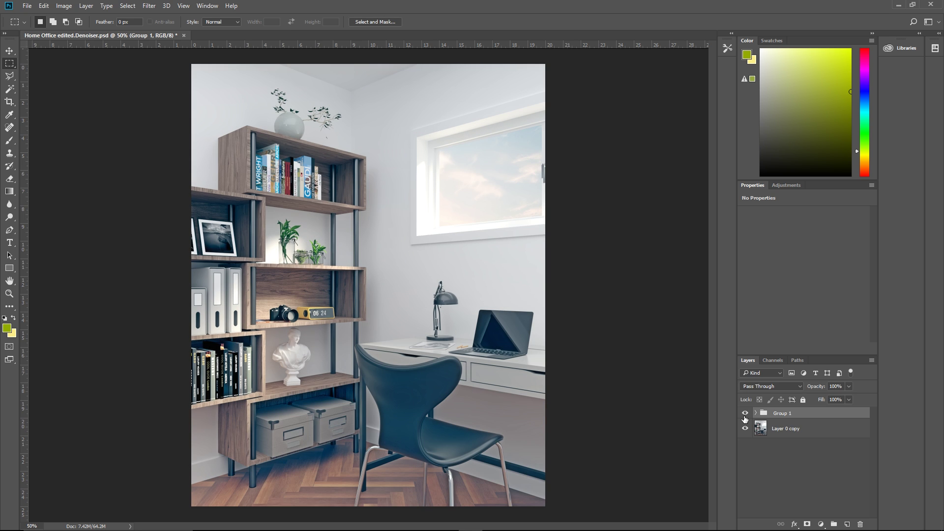
click(745, 415)
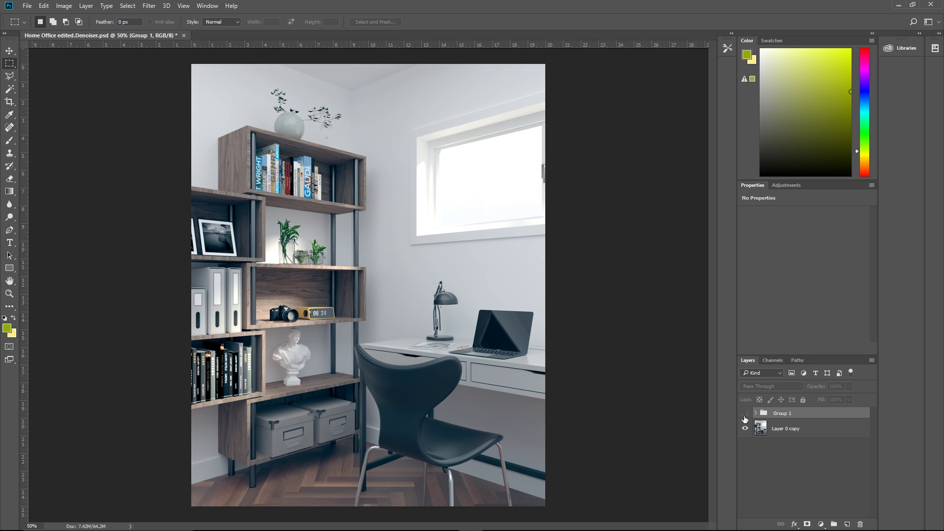
click(745, 415)
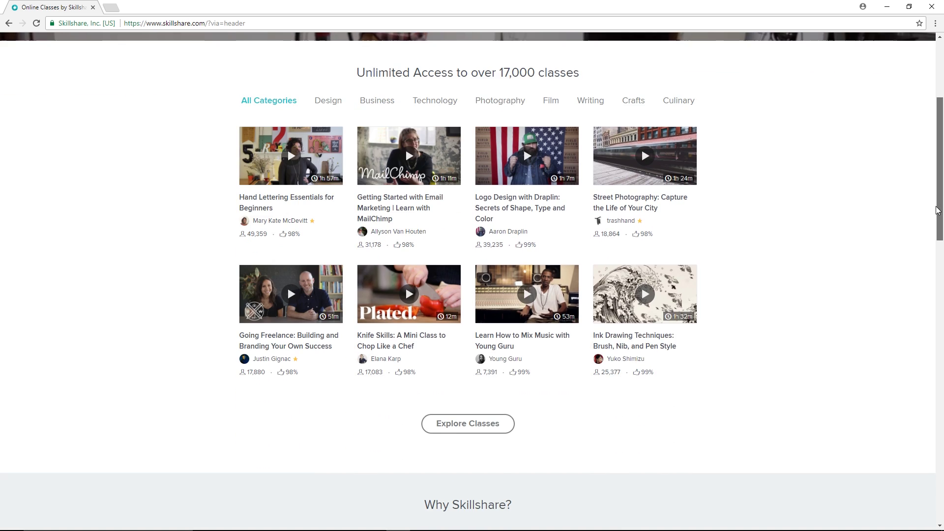
- Scroll through the Skillshare homepage, briefly highlighting the 17,000 classes figure
scroll(942, 504, down, 15)
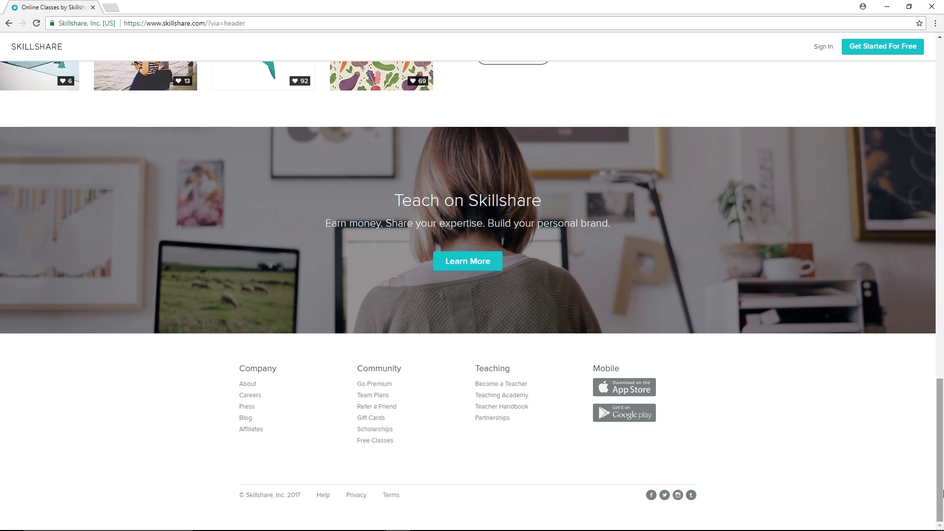
scroll(943, 493, up, 15)
double_click(521, 271)
click(541, 267)
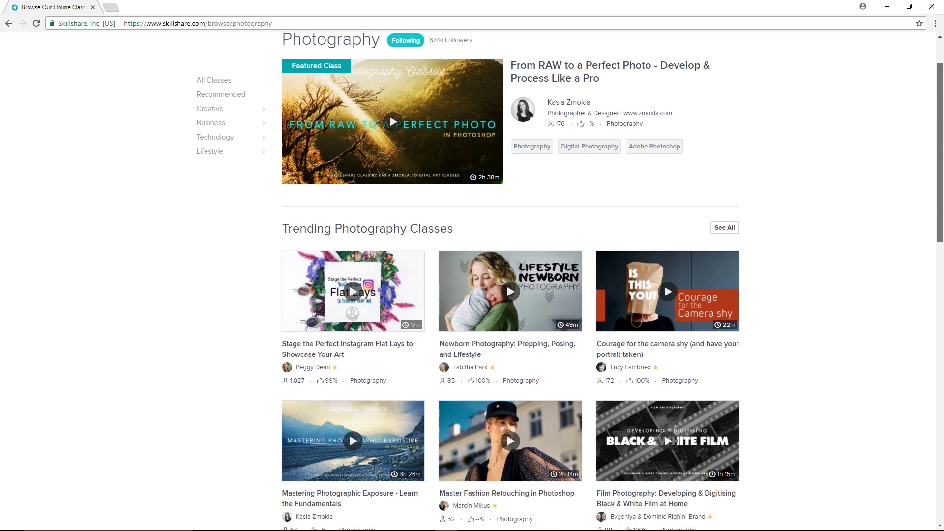
scroll(930, 200, down, 3)
scroll(929, 201, down, 2)
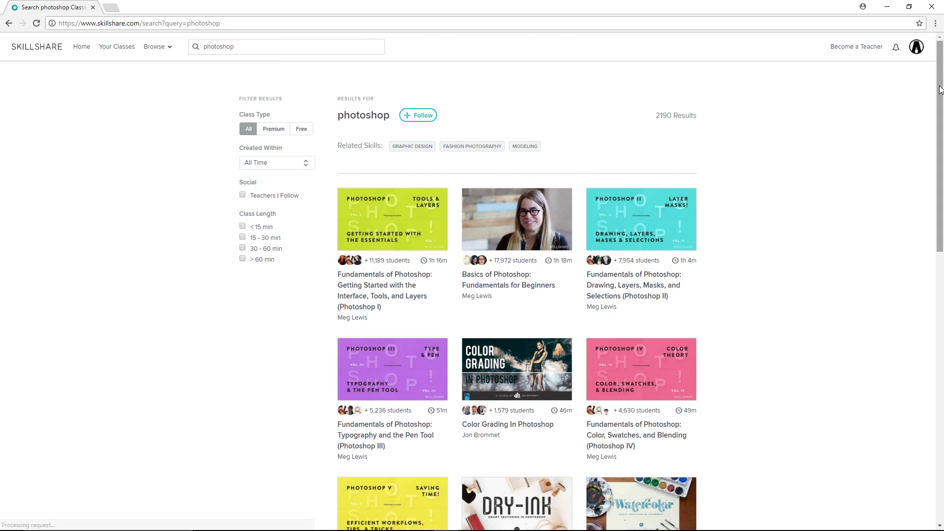
scroll(942, 179, down, 4)
scroll(942, 180, down, 5)
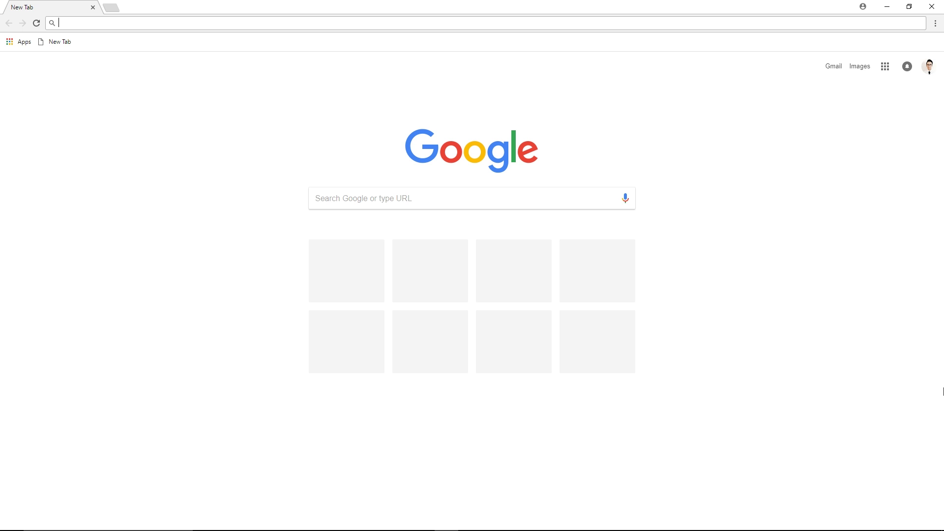
- Open the teacher's skl.sh referral link to show the 2 free months Premium offer
text(sk)
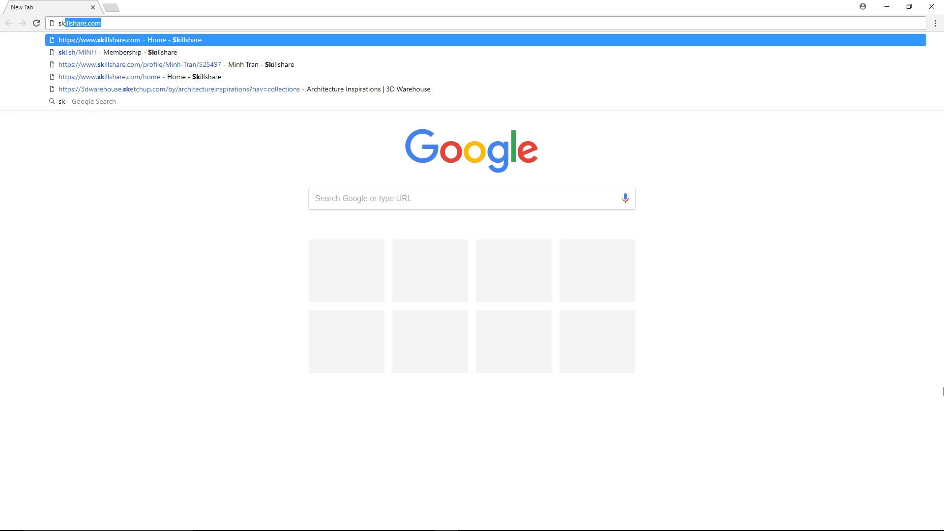
text(l.sh/MINH)
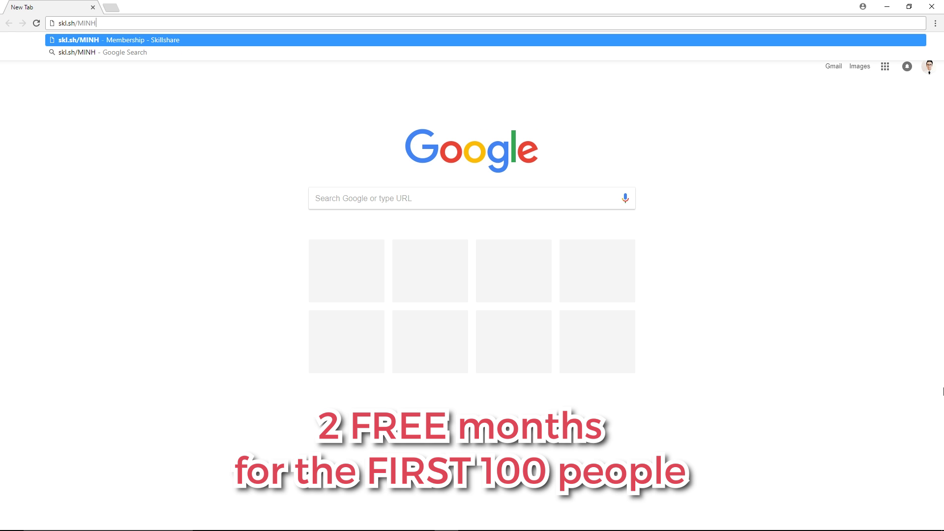
key(Return)
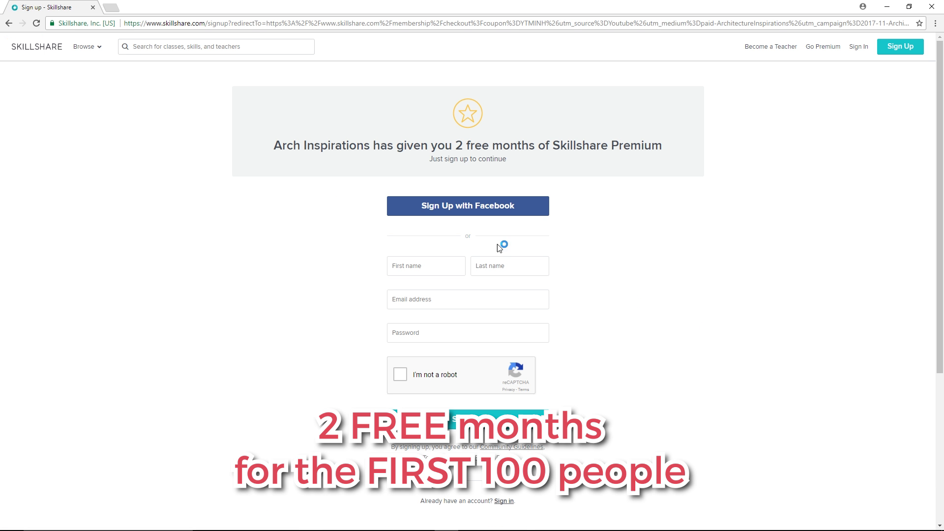
drag(274, 146, 674, 149)
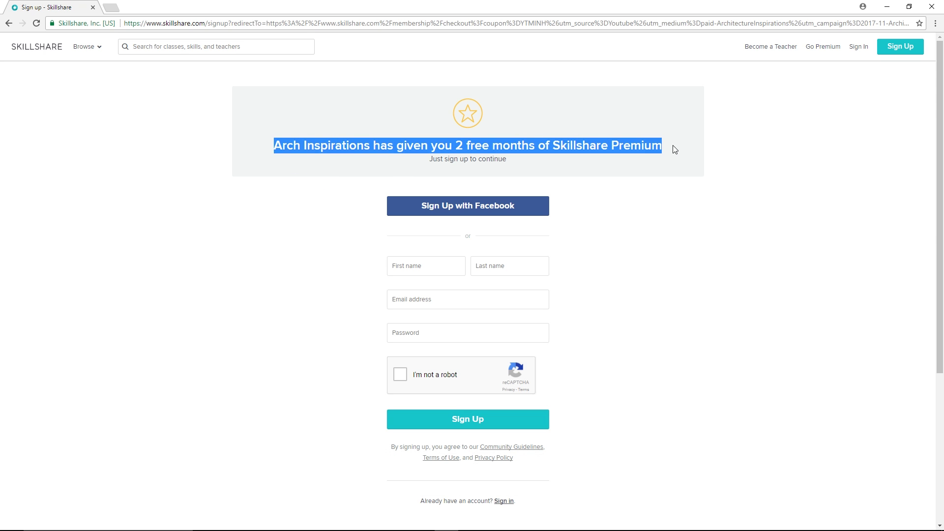
click(604, 144)
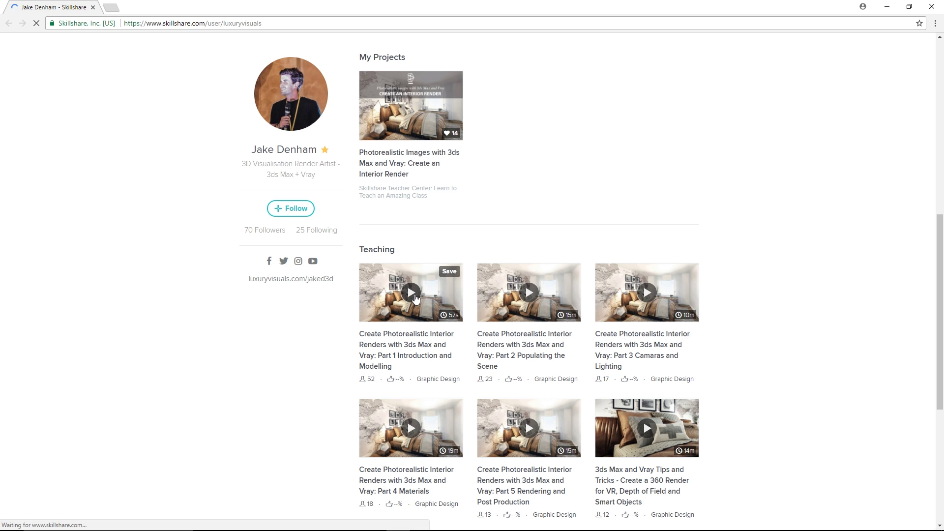
- Open an interior render class and skip through the lesson video to about 4:03
click(422, 348)
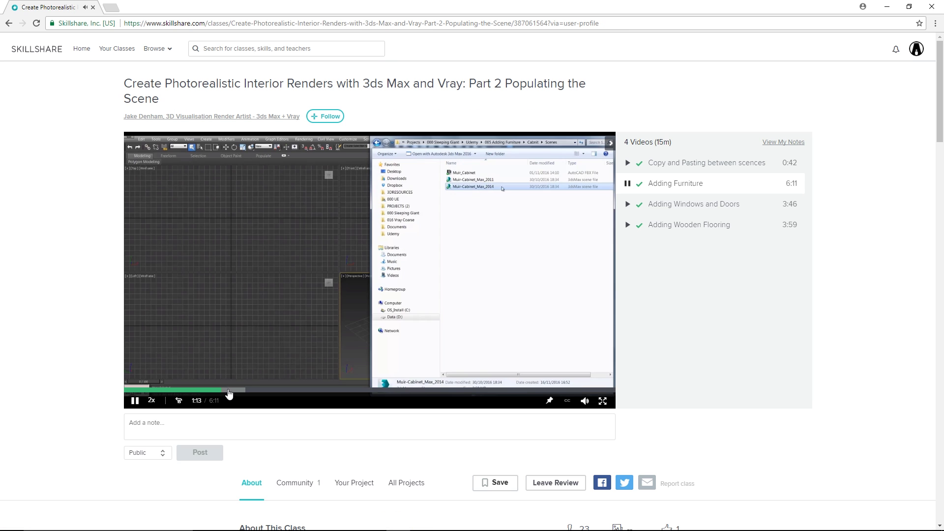
click(267, 394)
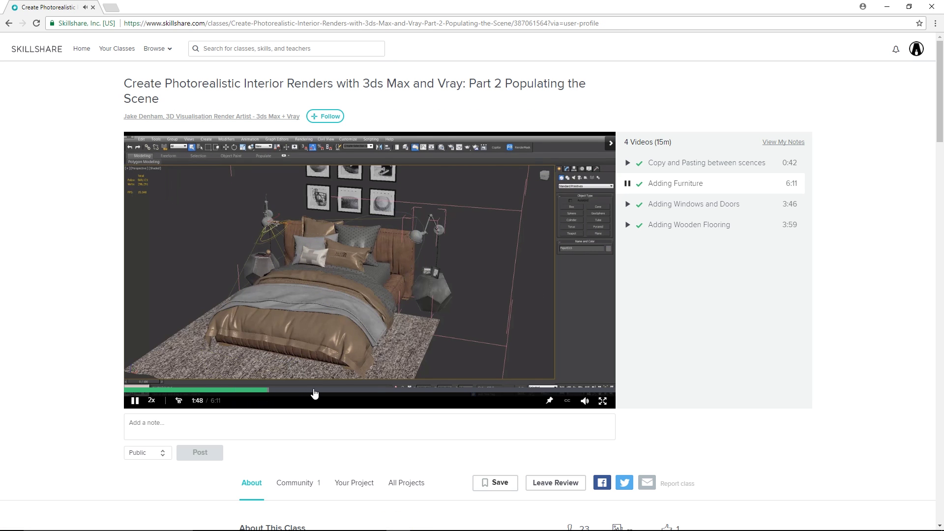
click(315, 393)
click(375, 393)
click(447, 391)
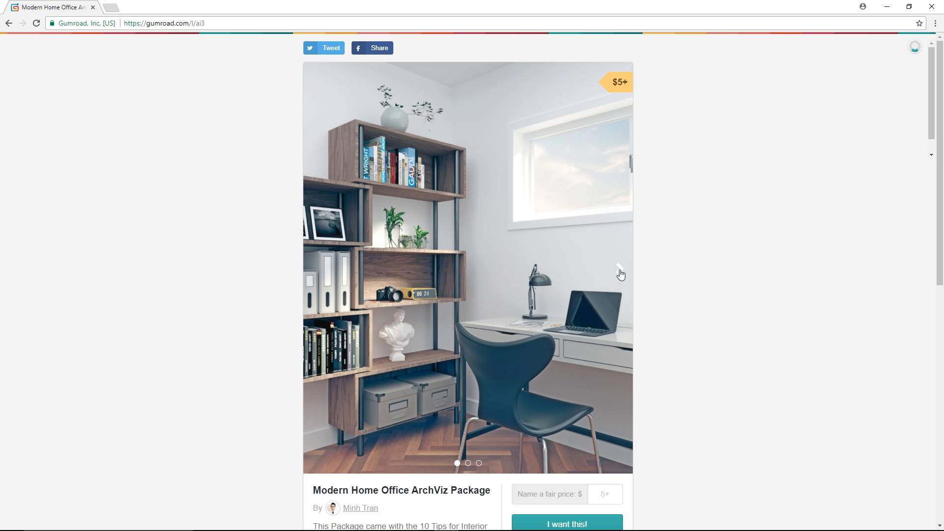
- Advance the Gumroad preview carousel through the second image to the SketchUp model slide
click(620, 271)
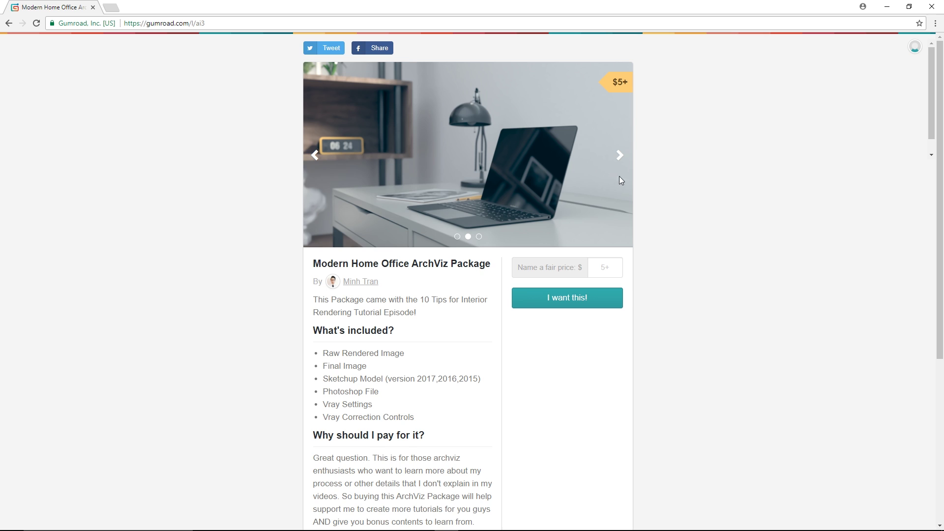
click(620, 155)
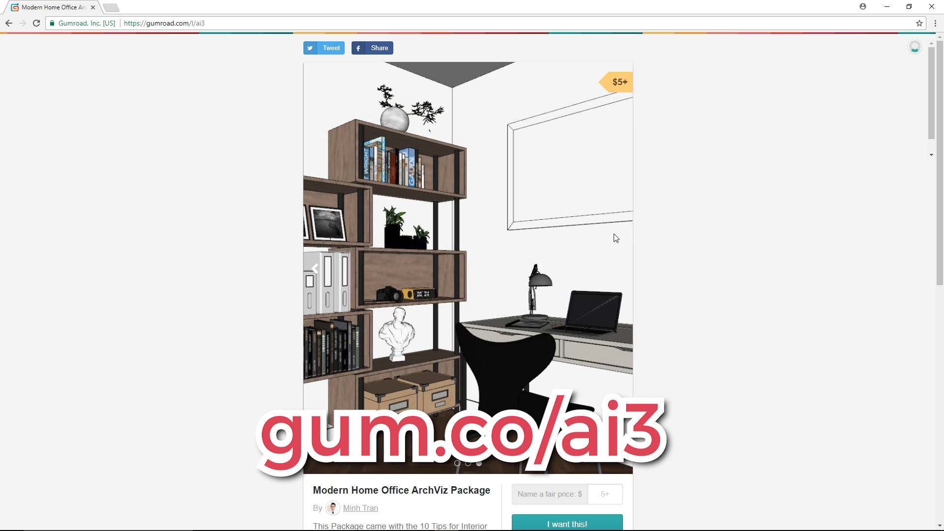